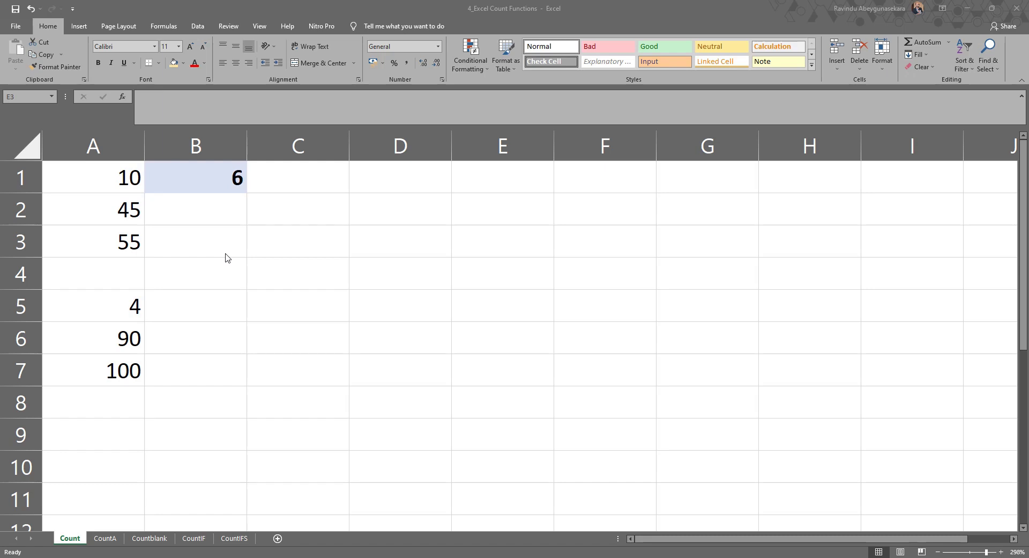
- Clear the existing COUNT formula from cell B1 on the Count sheet
left_click(246, 243)
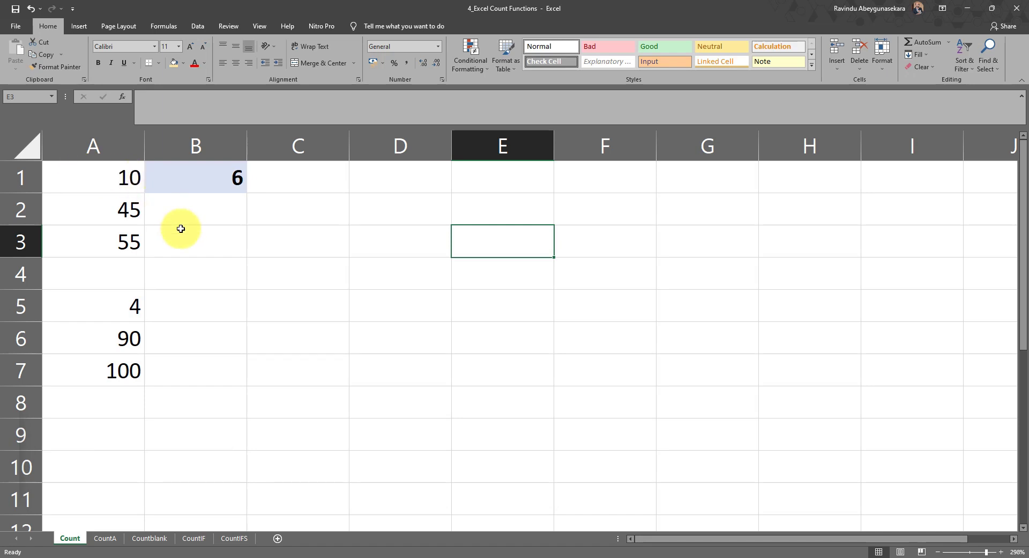
left_click(179, 230)
left_click(209, 315)
left_click(215, 219)
left_click(209, 168)
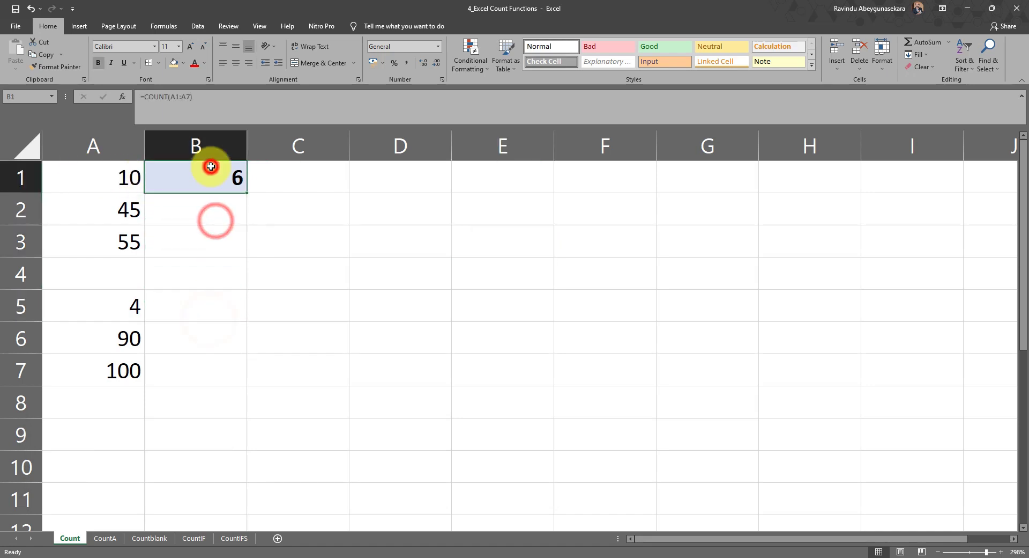
key("Delete")
left_click(303, 346)
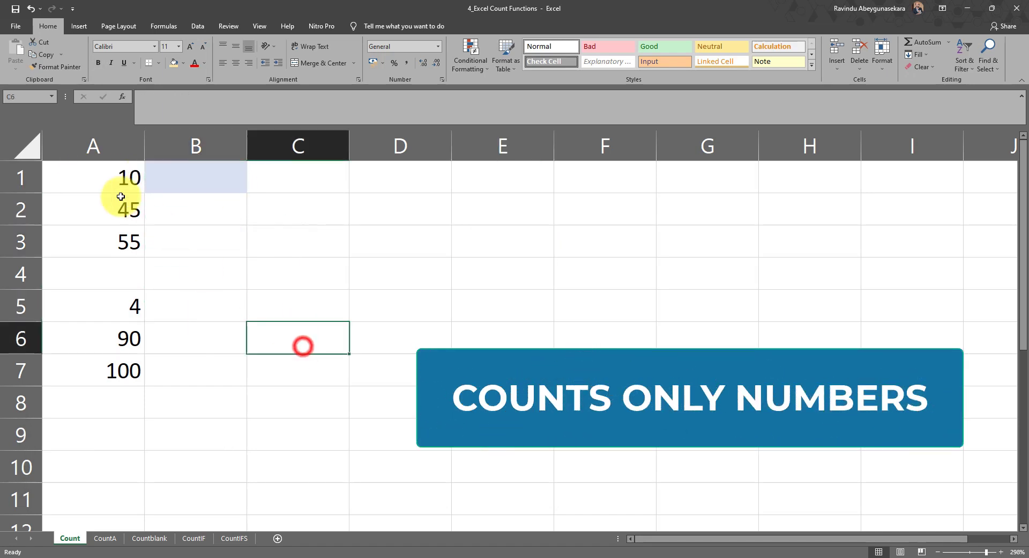
- Highlight the range A1:A10 with a light gold fill colour
left_click_drag(131, 185, 131, 375)
left_click(188, 349)
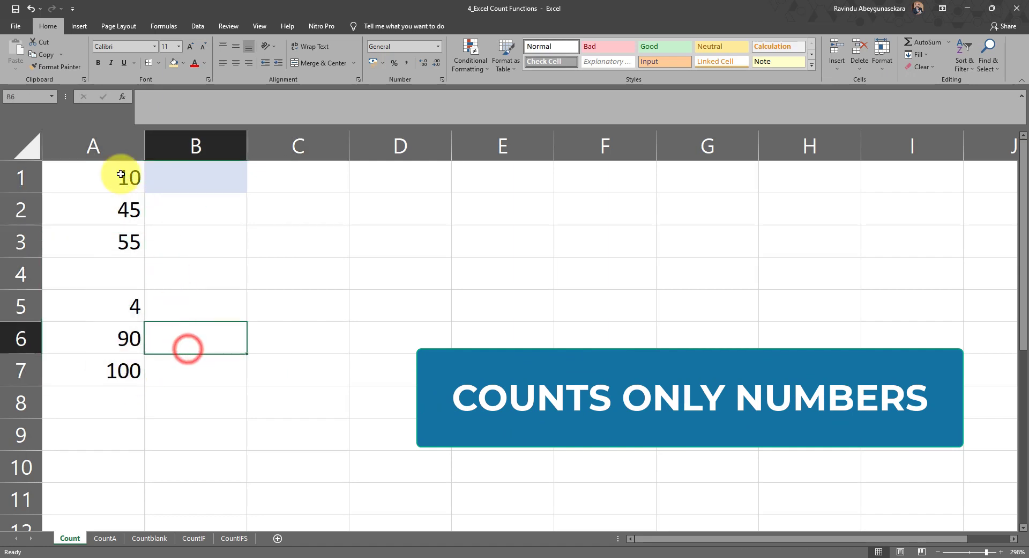
left_click_drag(121, 175, 127, 413)
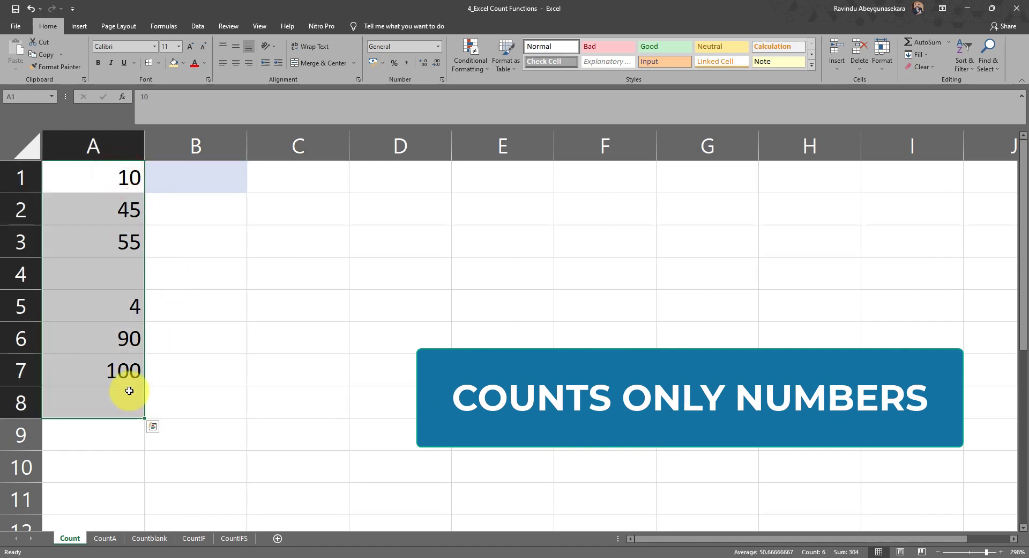
left_click(177, 304)
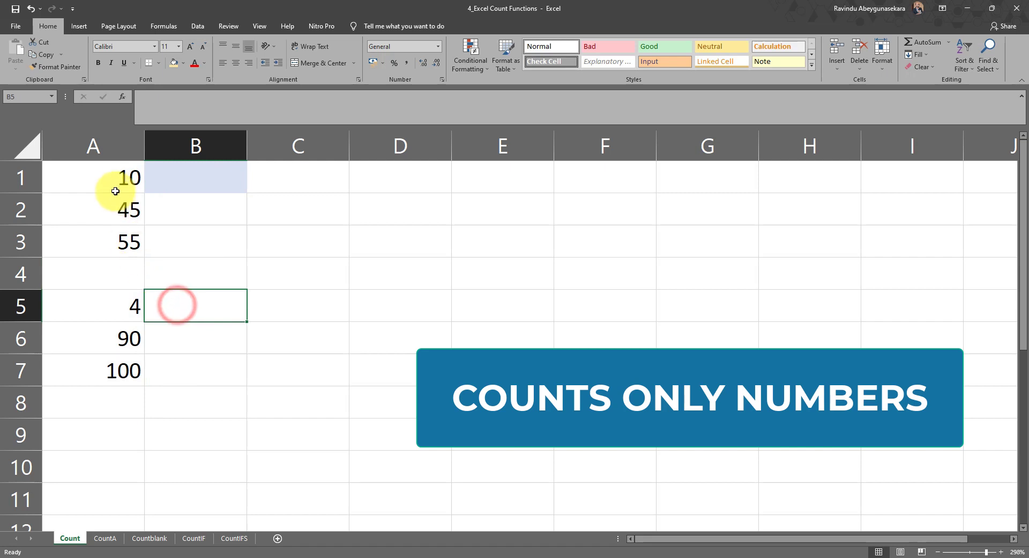
left_click(88, 180)
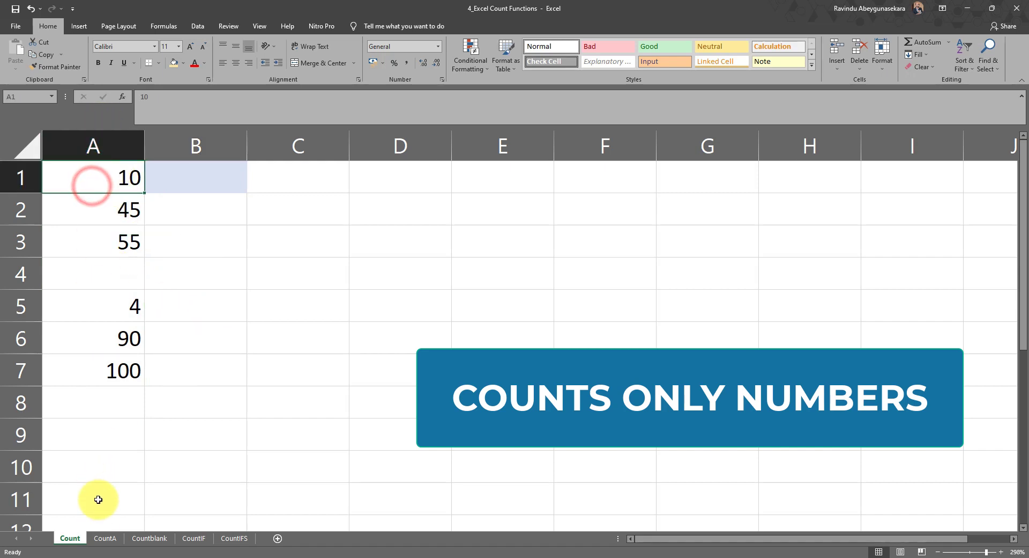
left_click(98, 467)
left_click_drag(97, 467, 86, 177)
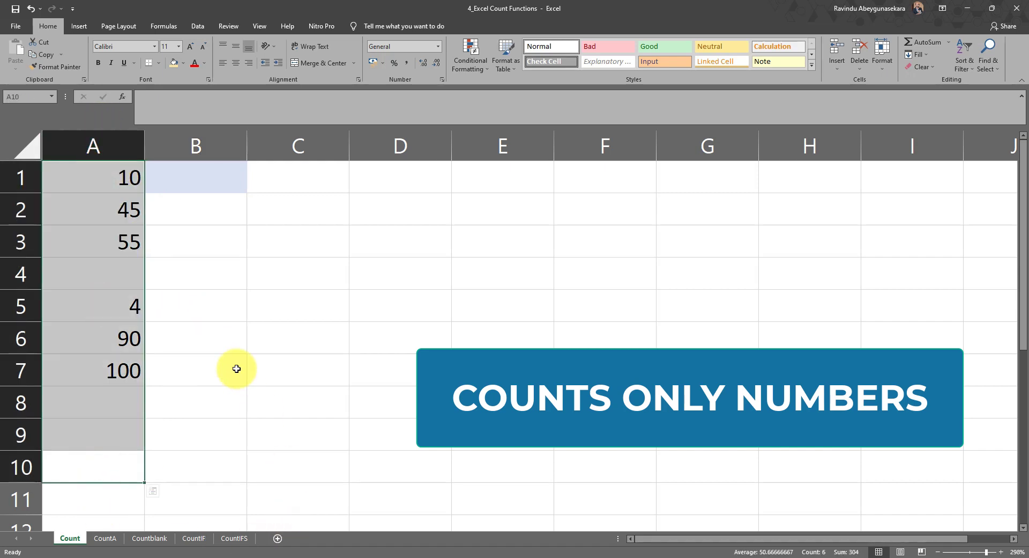
left_click(174, 65)
left_click(229, 315)
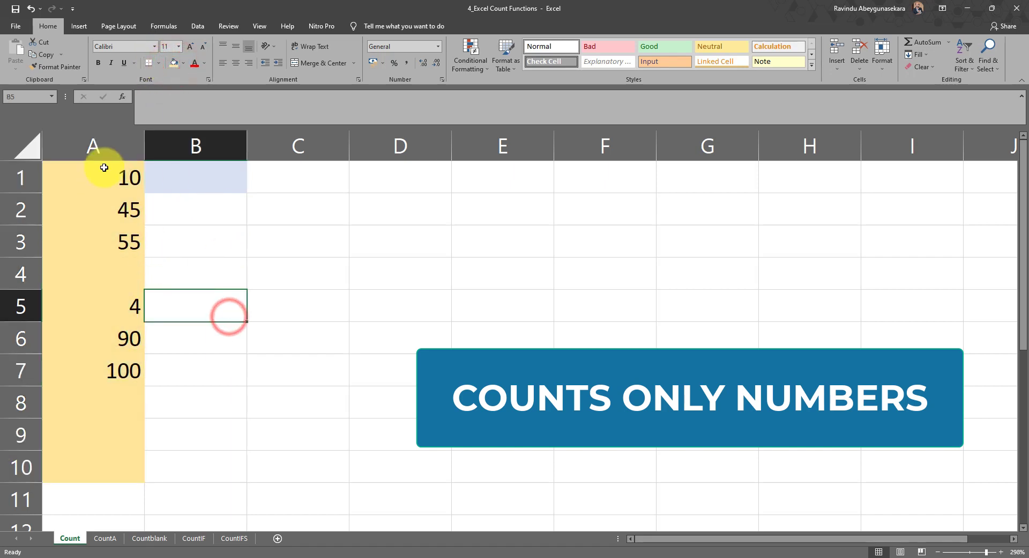
left_click_drag(102, 167, 120, 470)
left_click(259, 333)
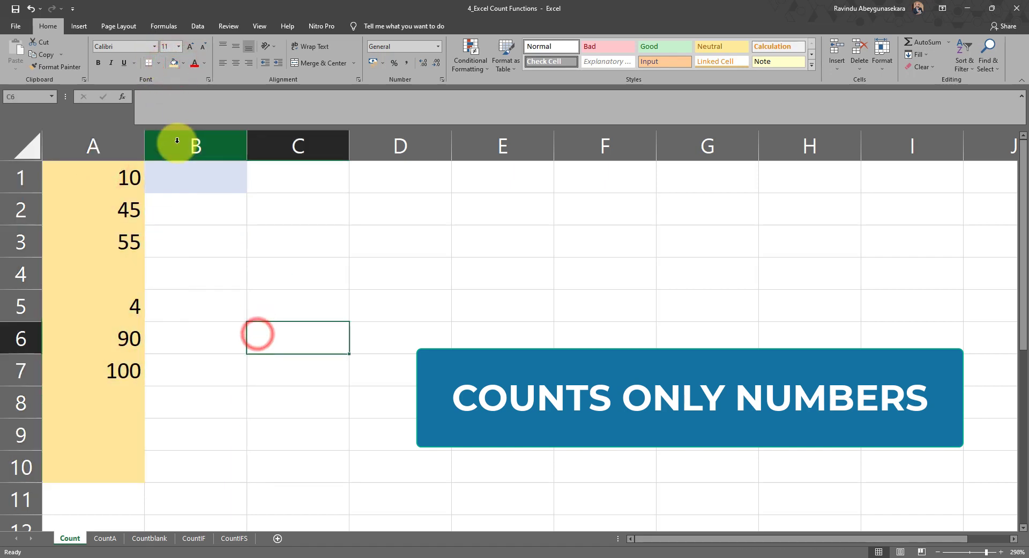
- Enter the formula =COUNT(A1:A10) in cell B1
left_click(199, 175)
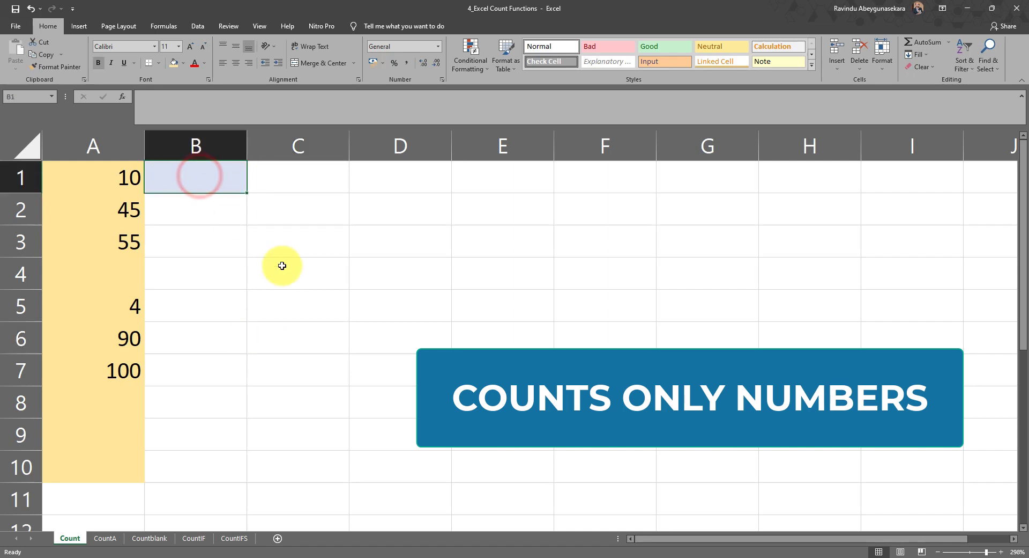
type("=")
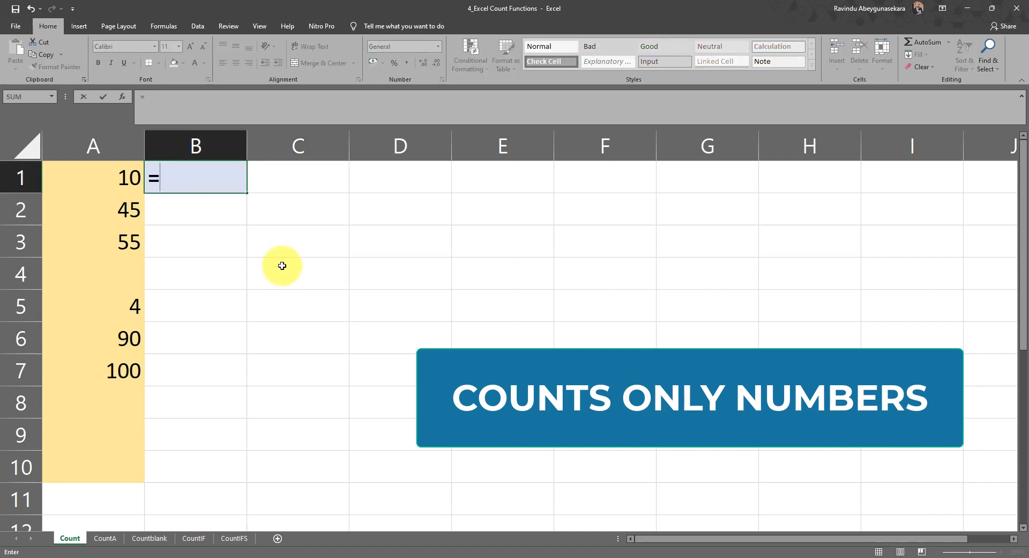
type("count")
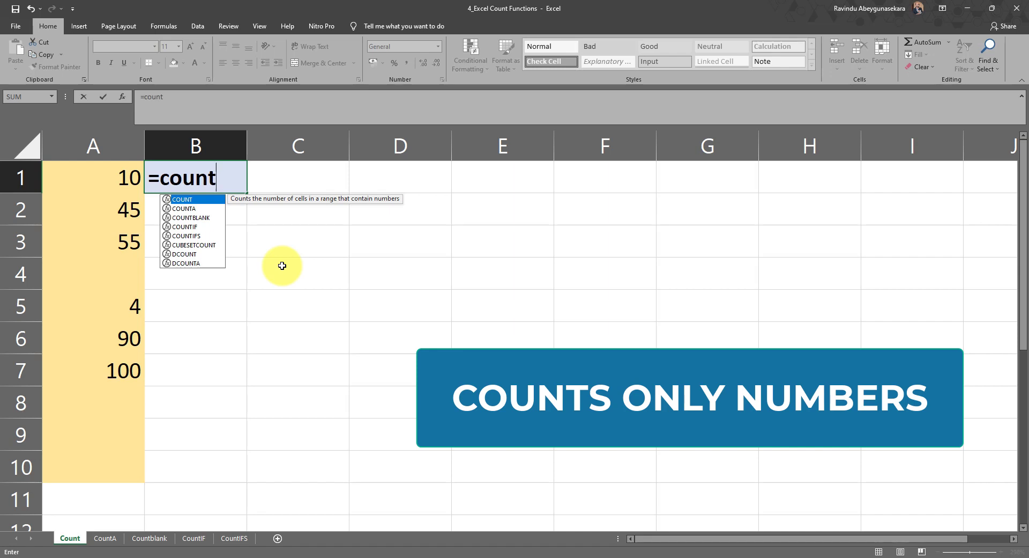
key("Tab")
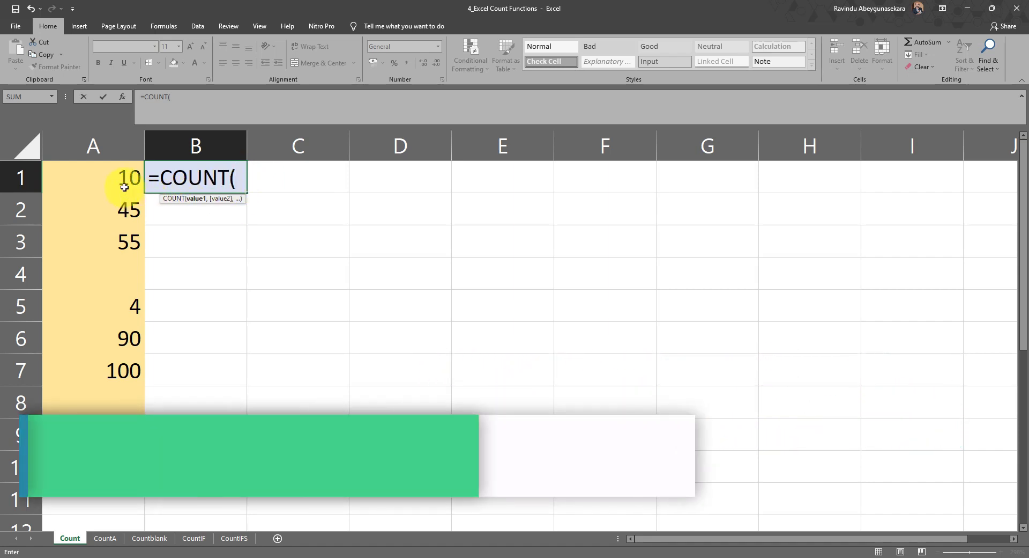
left_click_drag(124, 187, 108, 467)
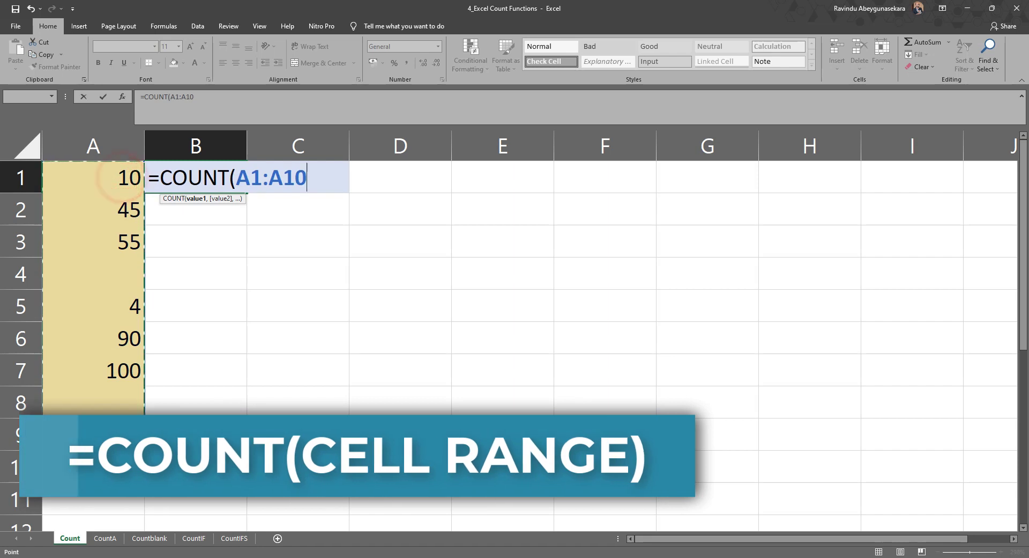
type(")")
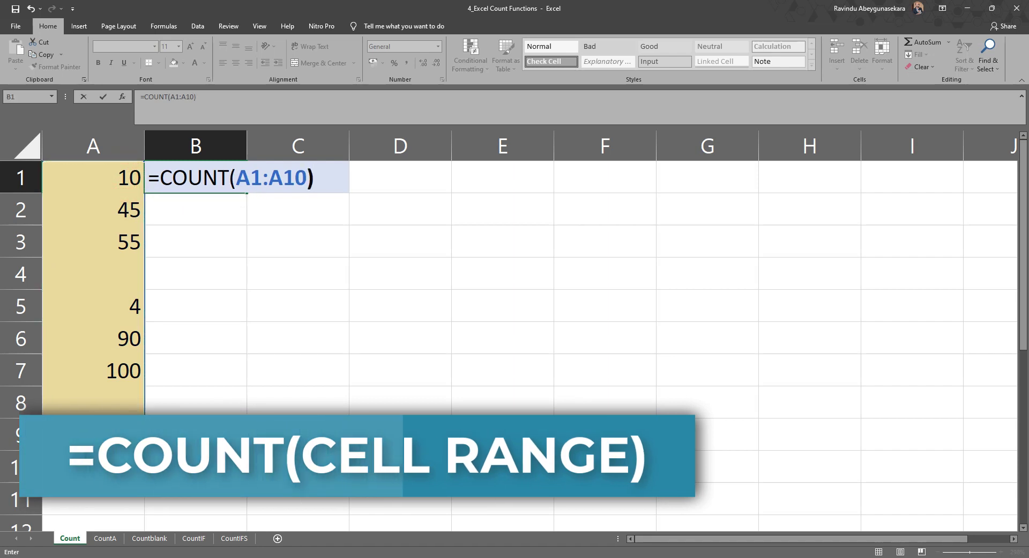
key("Return")
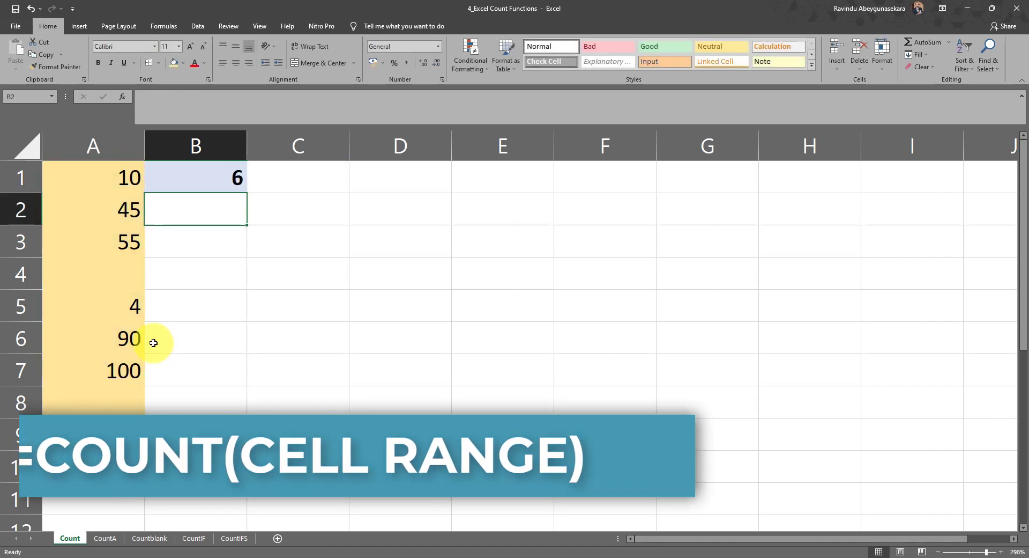
- Enter the text aa in cell A8, inside the counted range
left_click(178, 262)
left_click_drag(120, 236, 105, 196)
left_click_drag(115, 317, 138, 395)
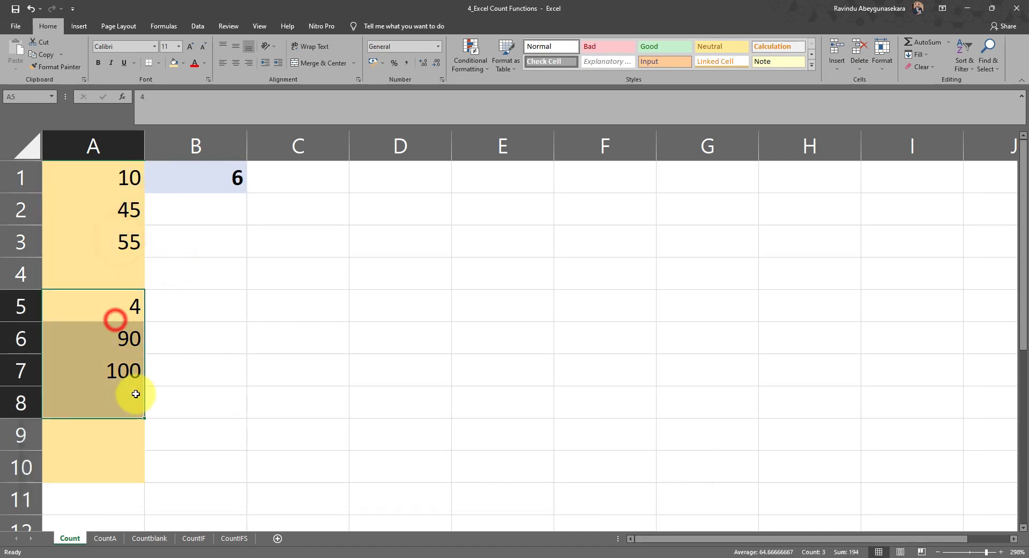
left_click(221, 351)
left_click(134, 408)
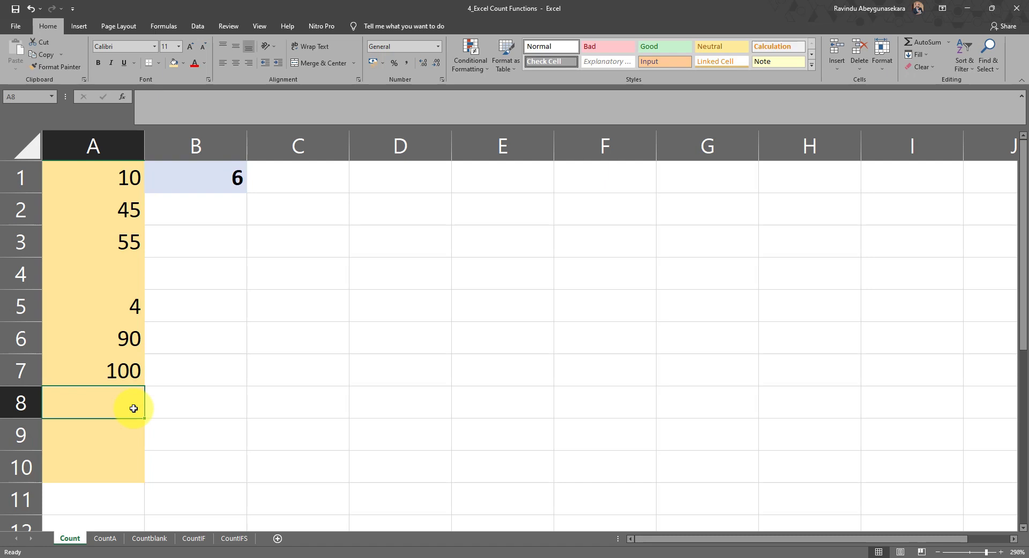
type("aa")
left_click(268, 315)
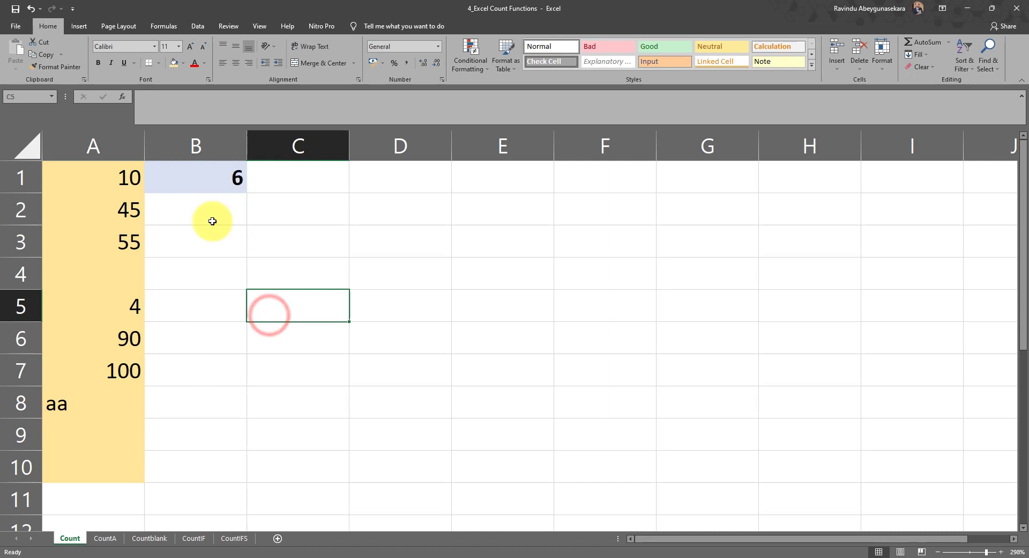
- Enter the number 5 in the empty cell A4
left_click(115, 270)
type("5")
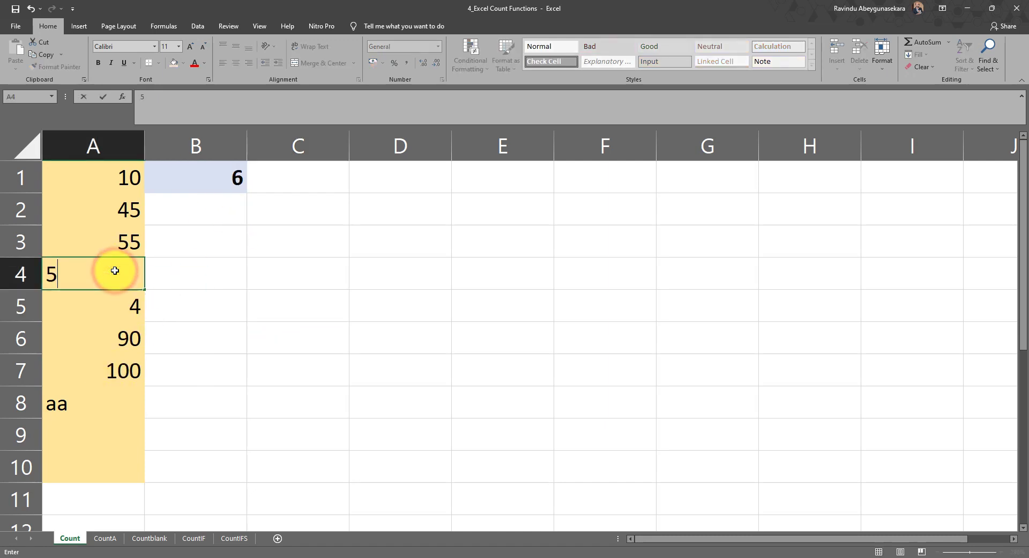
key("Return")
- Enter the text ewrfw in A10 and wer in A9, and replace the text in A8 with **
left_click(86, 451)
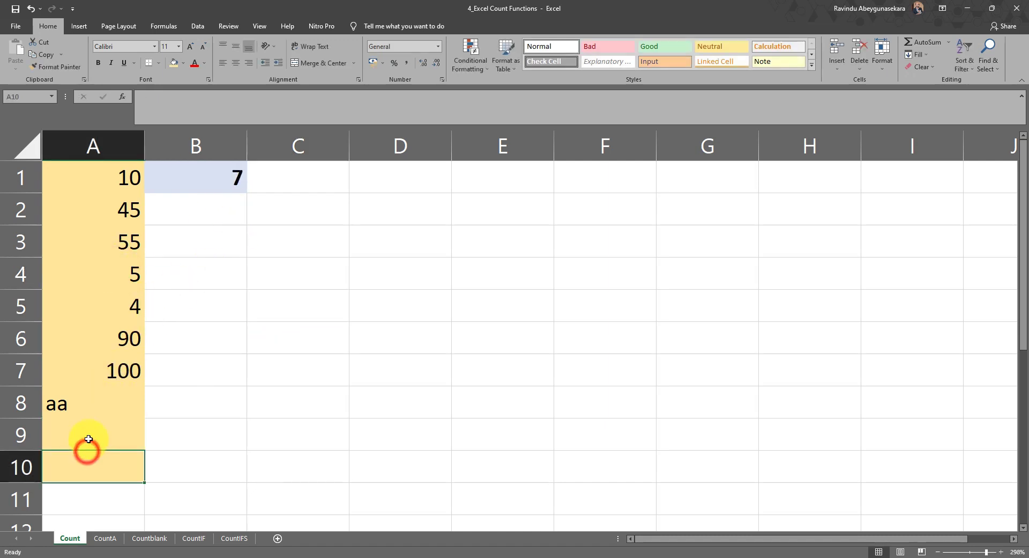
type("ewrfw")
left_click(88, 432)
type("wer")
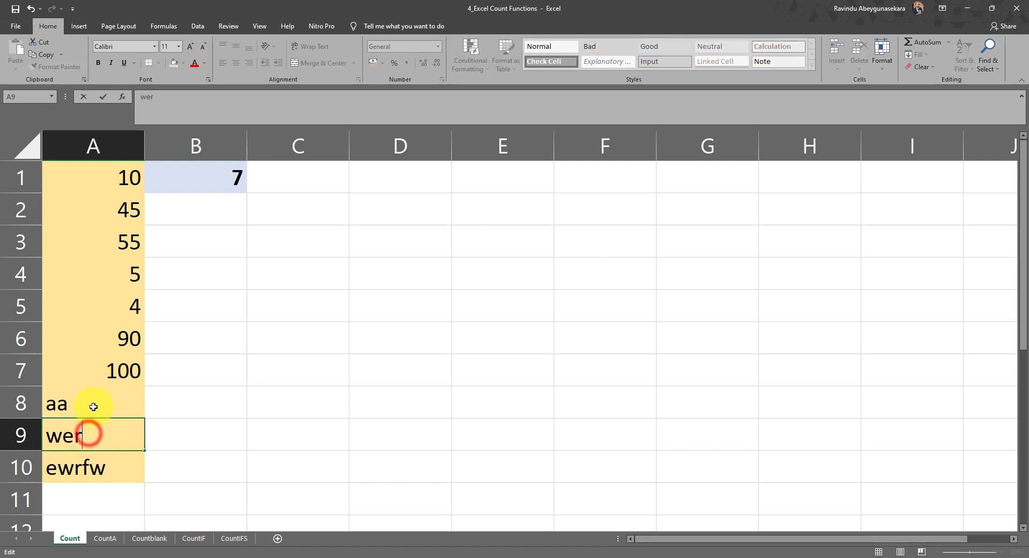
left_click(88, 403)
type("**")
key("Return")
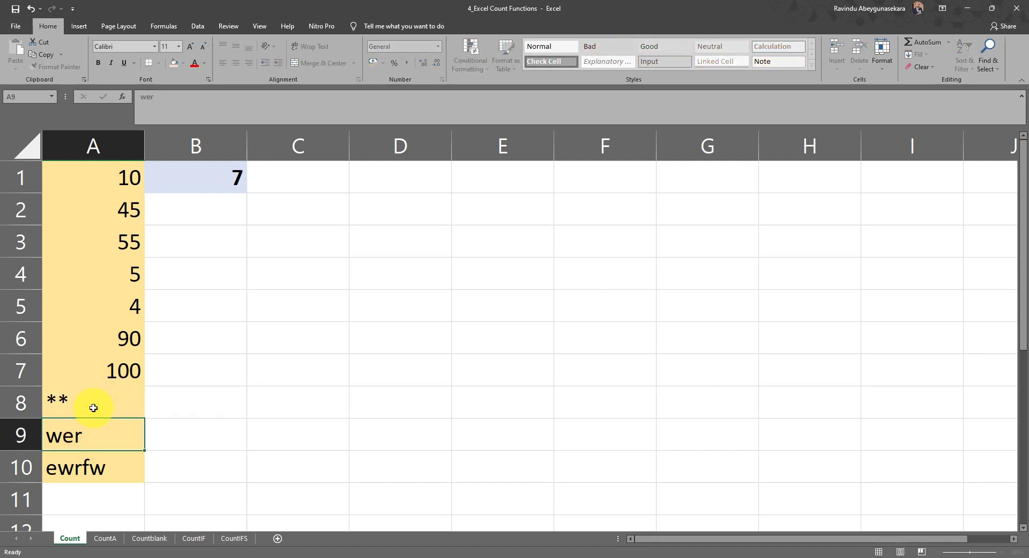
- Check the numbers in A1:A7 against the COUNT result and formula in B1
left_click(95, 403)
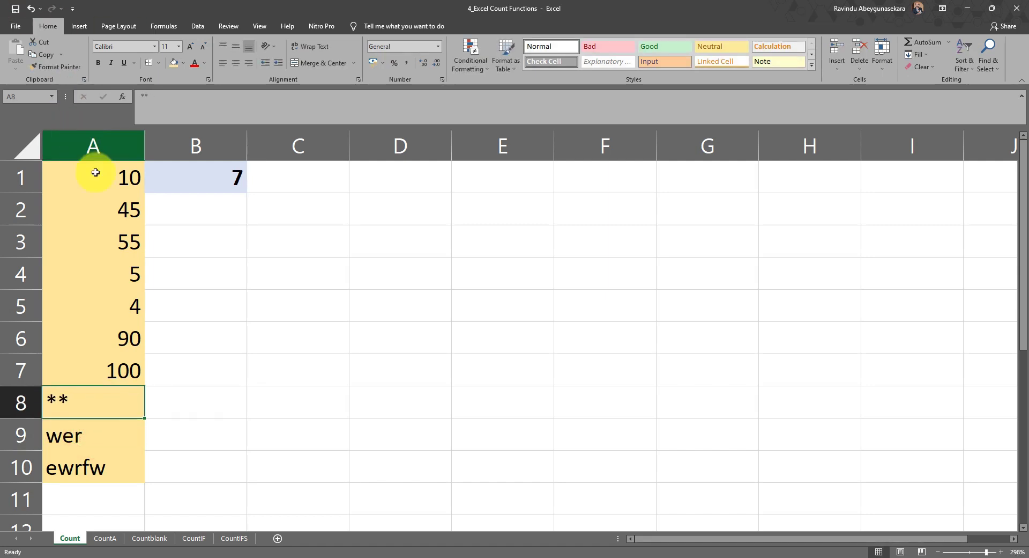
left_click_drag(98, 173, 116, 358)
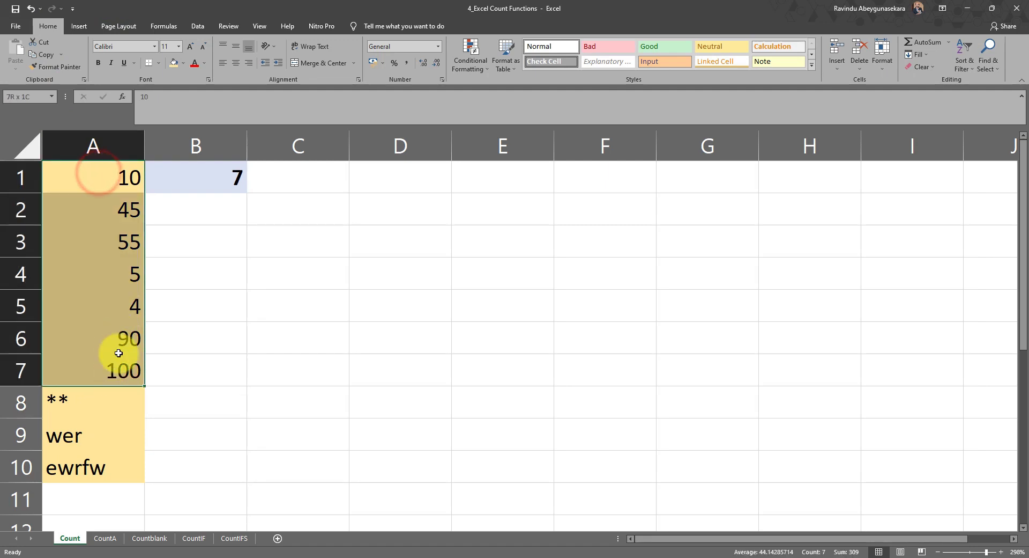
left_click(222, 186)
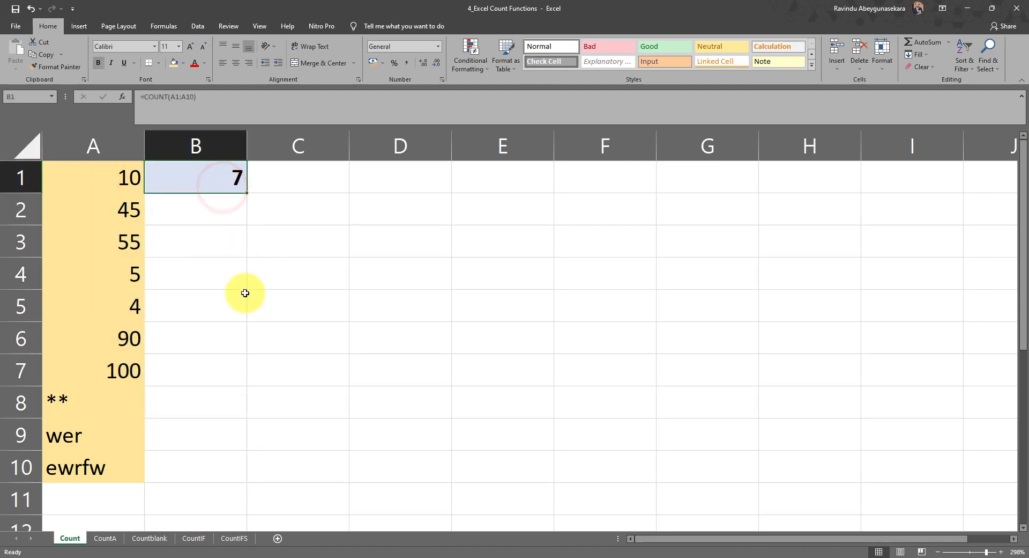
- Switch to the CountA sheet and look over the text entries in A1:A12
left_click(110, 532)
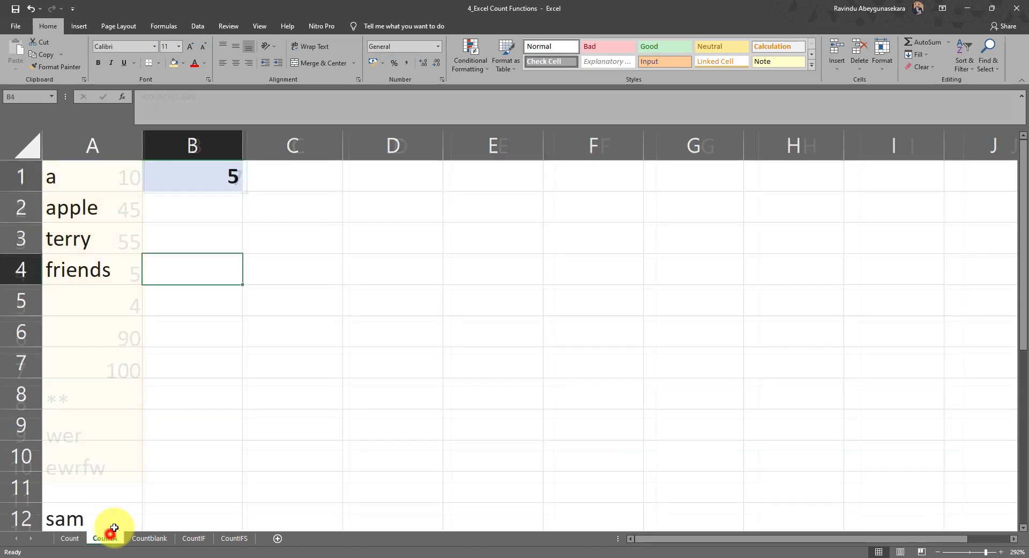
left_click(236, 291)
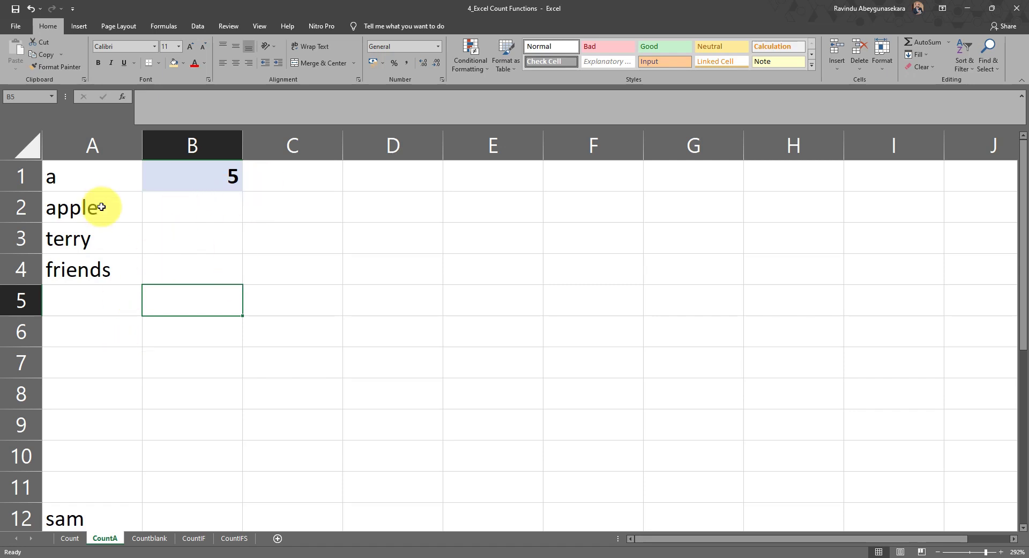
left_click_drag(96, 175, 122, 476)
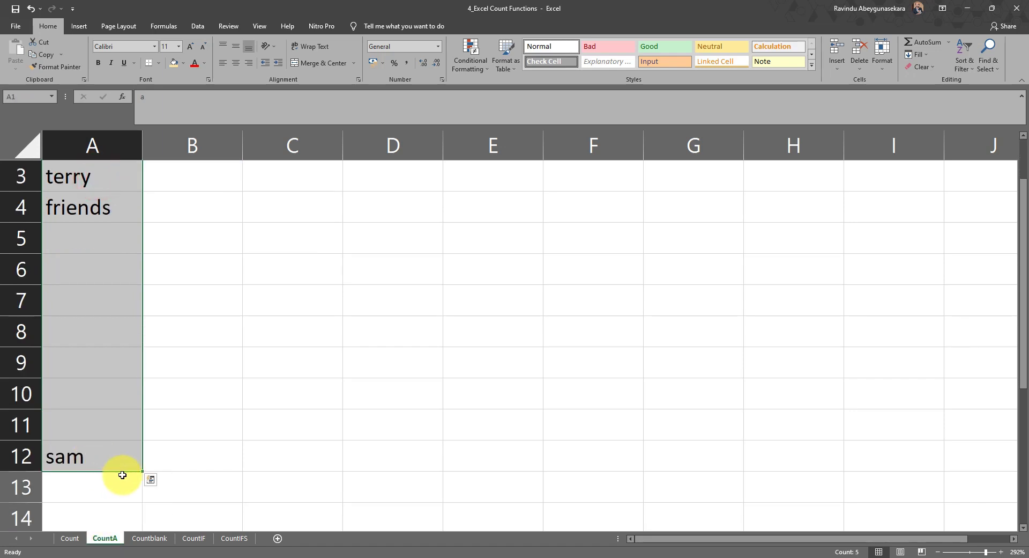
scroll(158, 424, "up", 1)
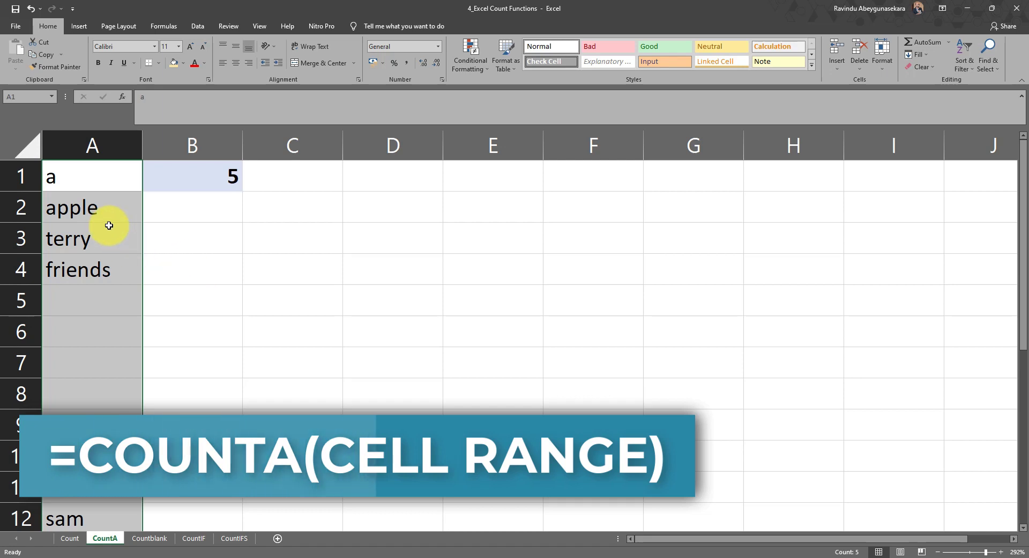
- Replace the formula in B1 with =COUNTA(A1:A12) to count the text entries in column A
left_click(201, 250)
left_click(208, 187)
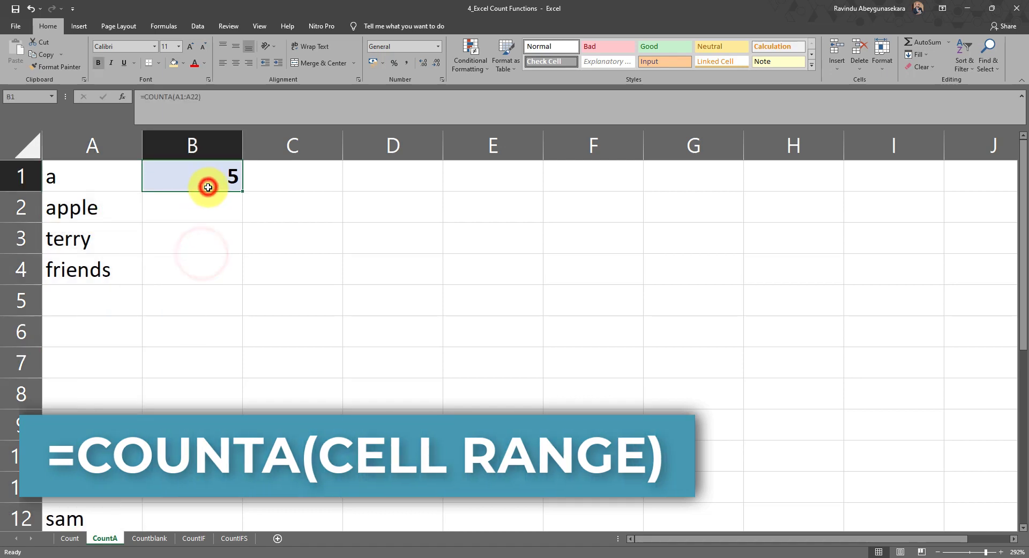
type("=")
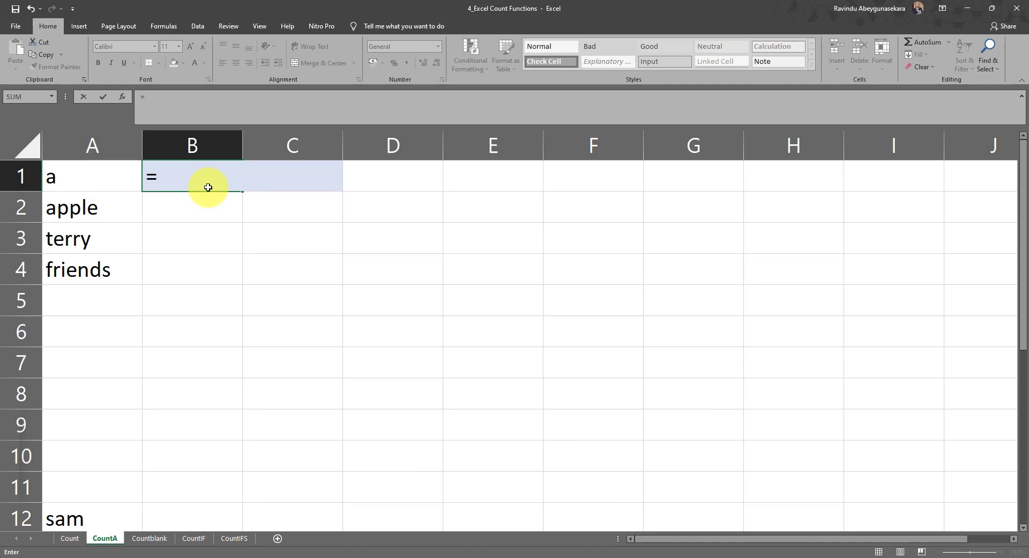
type("counta")
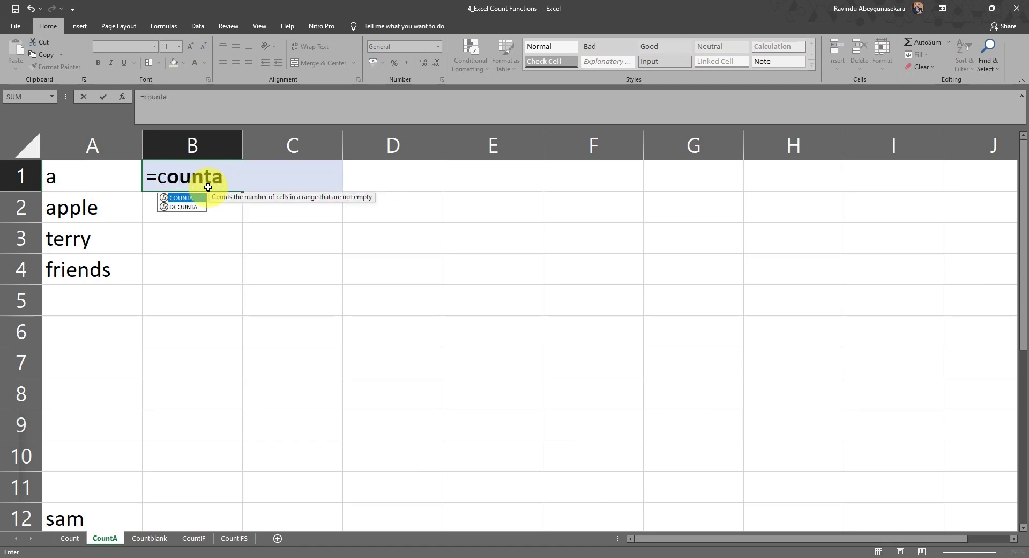
key("Tab")
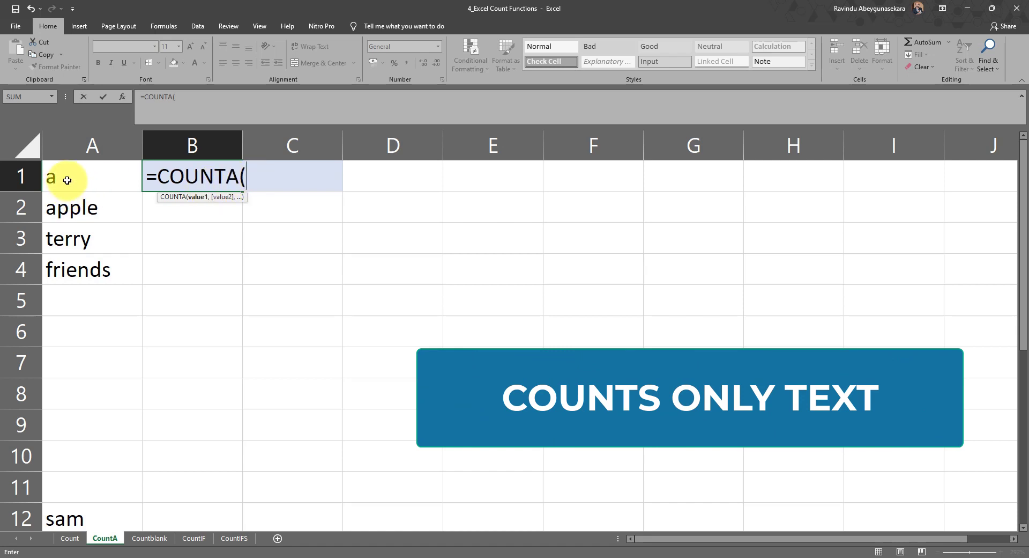
left_click_drag(78, 167, 59, 514)
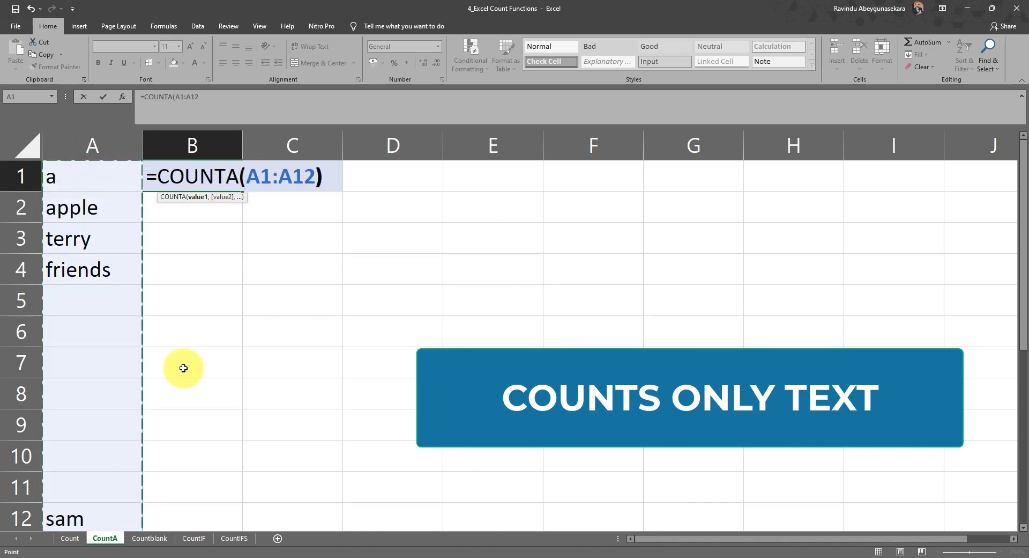
key("Return")
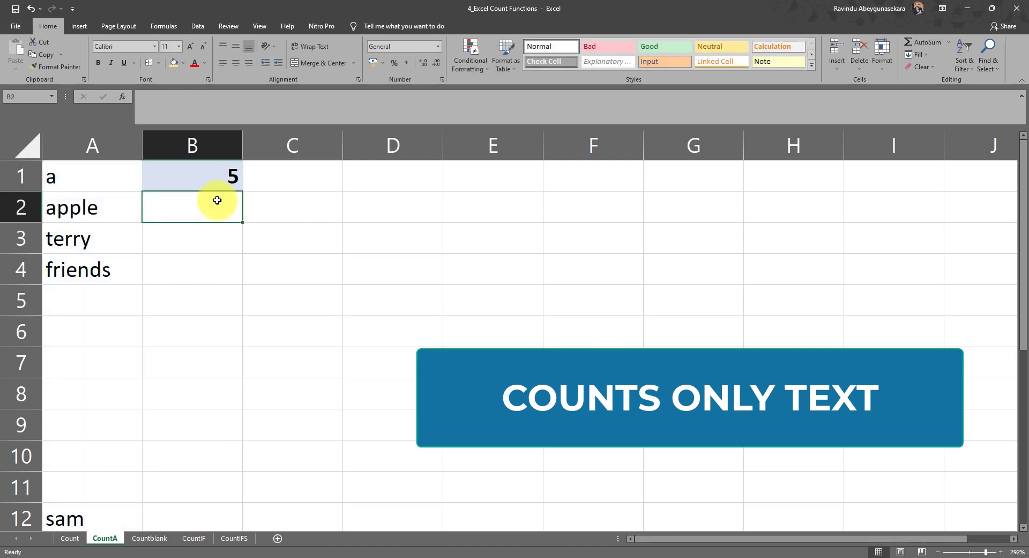
- Shade the counted range A1:A12 with the light gold fill color
left_click(207, 174)
left_click_drag(114, 173, 84, 454)
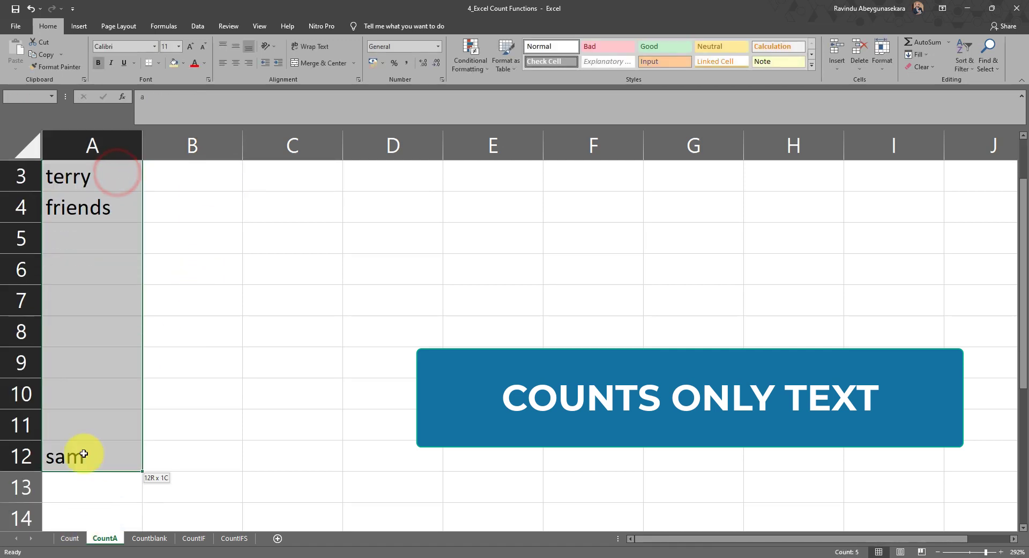
left_click(173, 62)
scroll(262, 359, "up", 1)
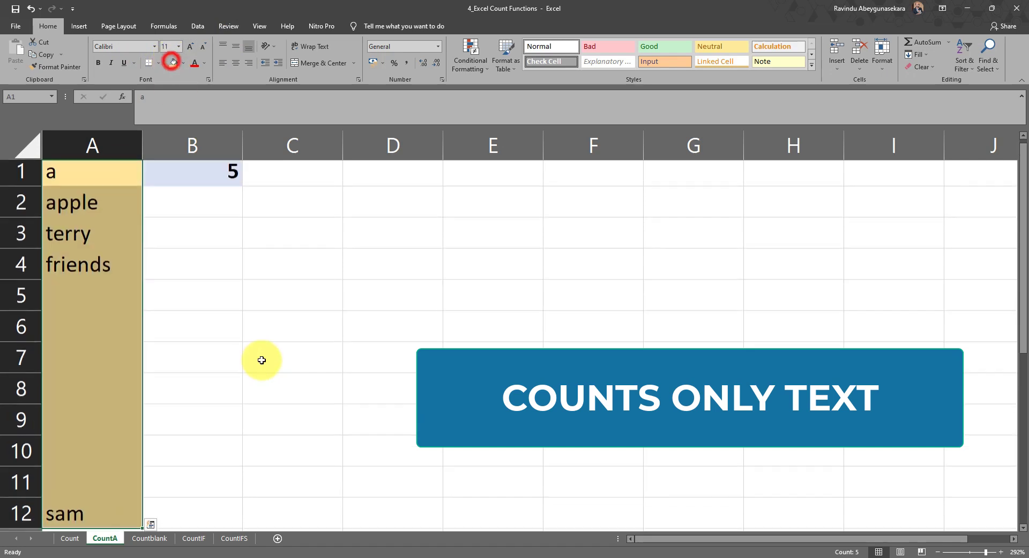
left_click(261, 359)
- Check the text entries in A1:A4 and A12 against the COUNTA result in B1
left_click_drag(107, 184, 92, 271)
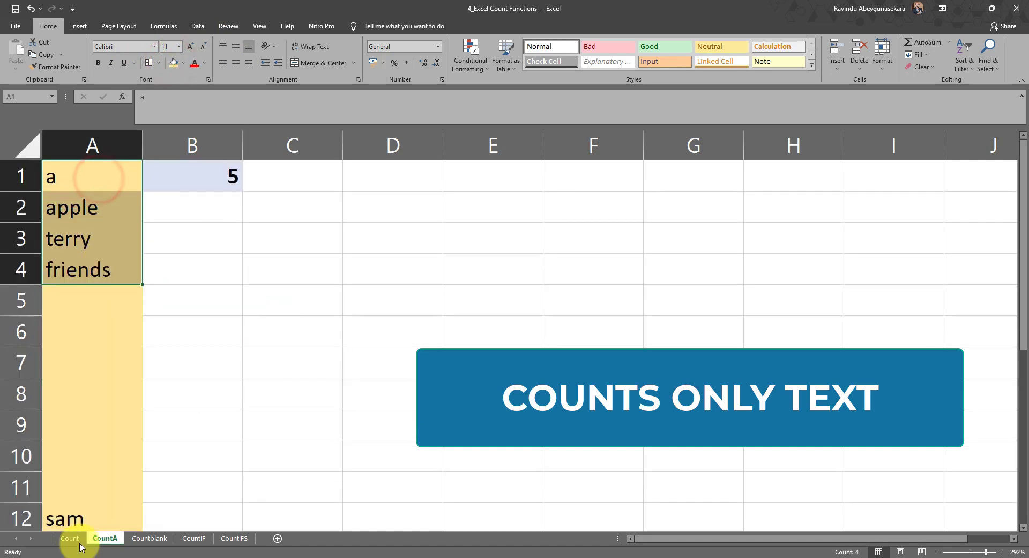
left_click(63, 517)
left_click(220, 176)
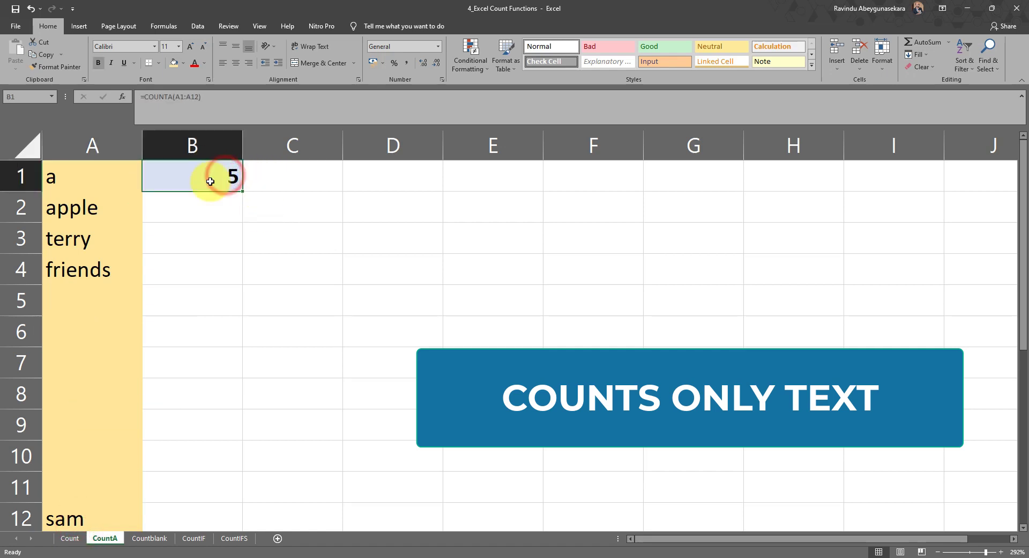
- Enter the symbol * in the empty cell A7 and check the COUNTA result in B1
left_click(81, 352)
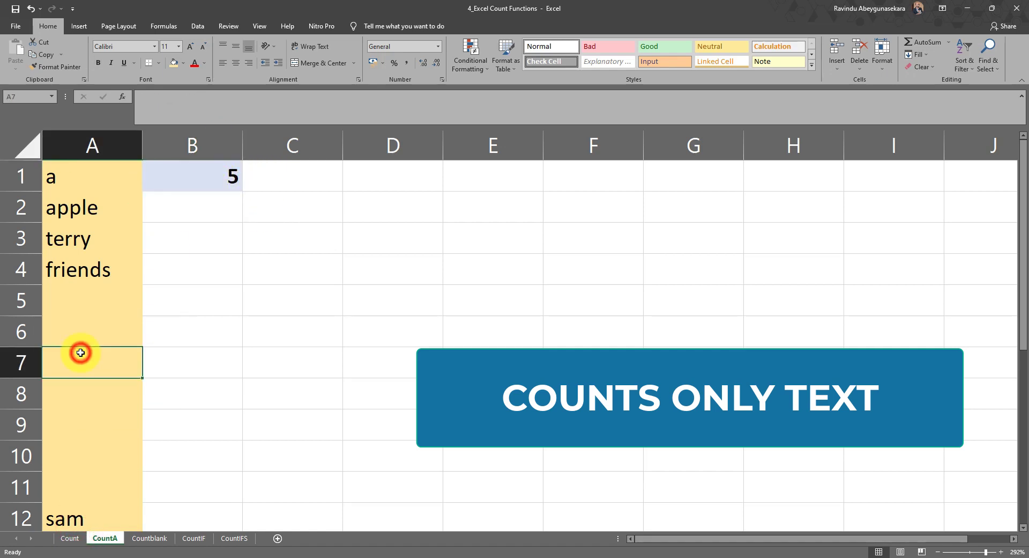
type("*")
key("Return")
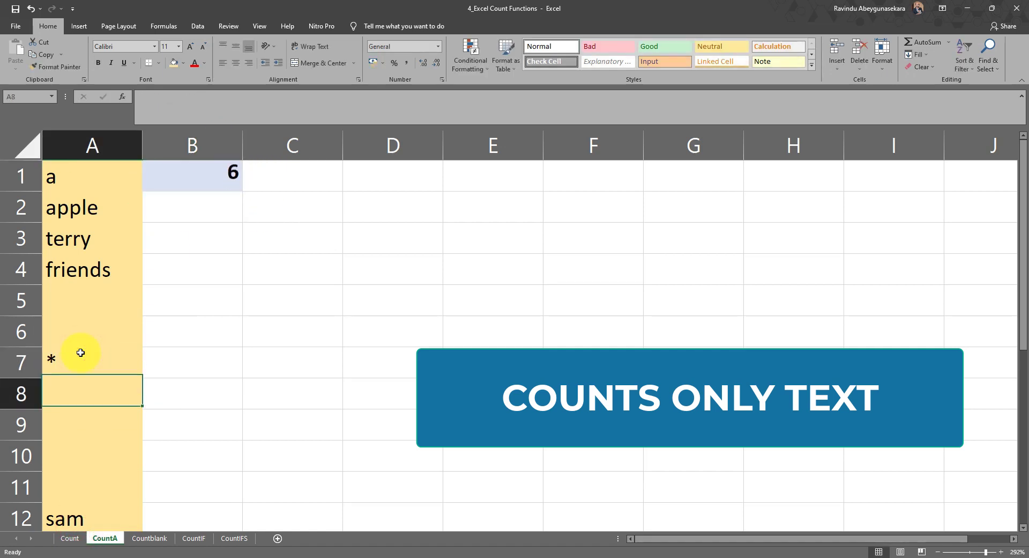
left_click(80, 352)
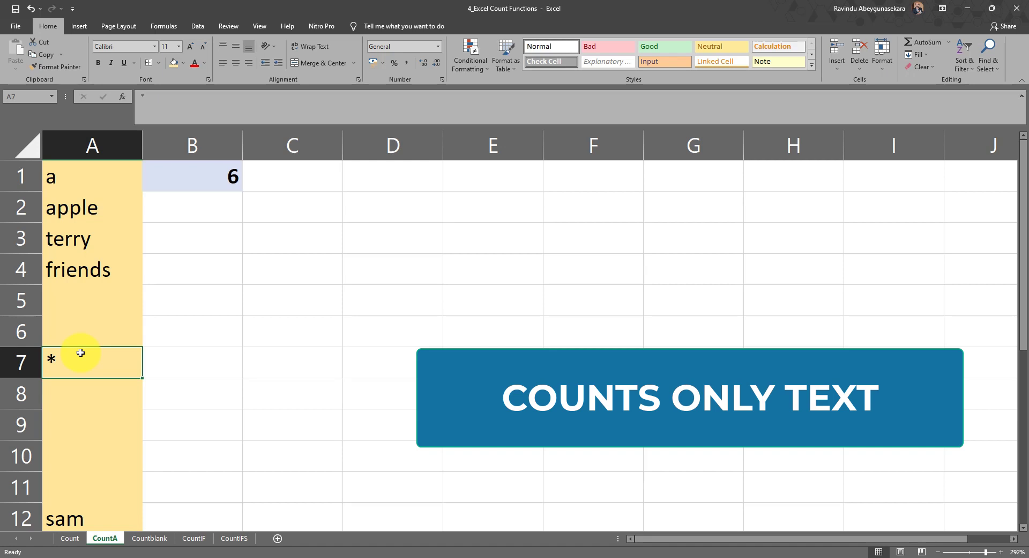
left_click(184, 176)
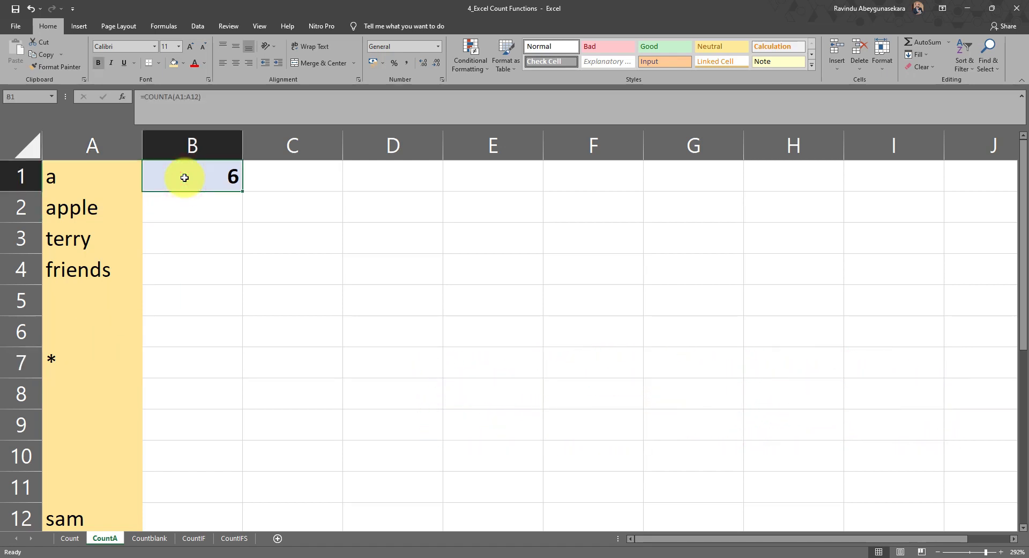
left_click(88, 301)
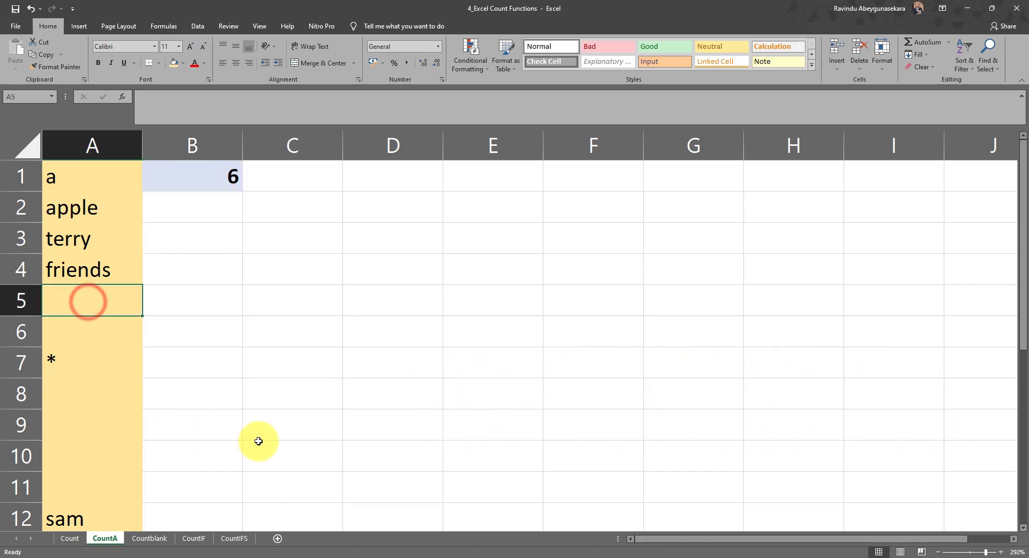
- Switch to the Countblank sheet and shade A1:A10 with the light gold fill color
left_click(159, 535)
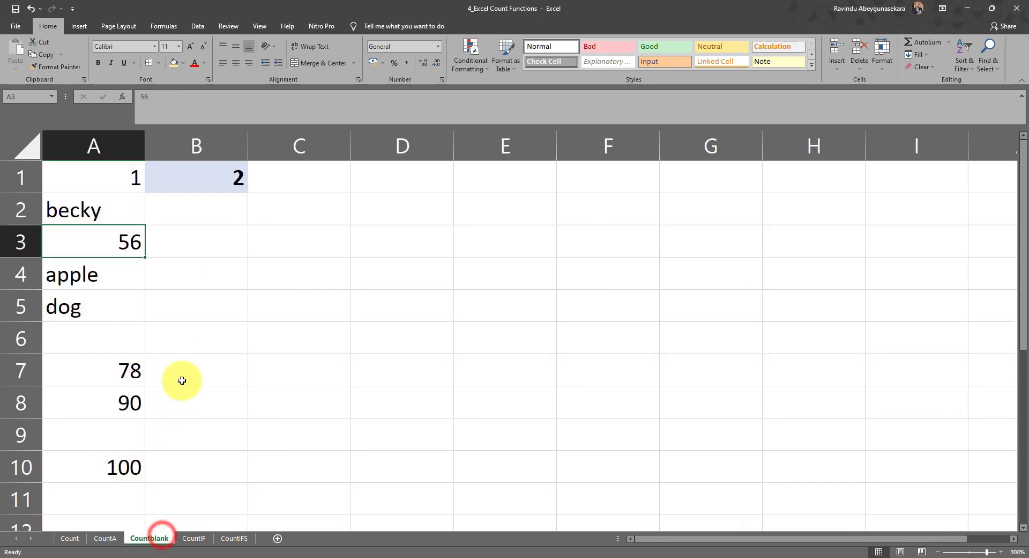
left_click(198, 322)
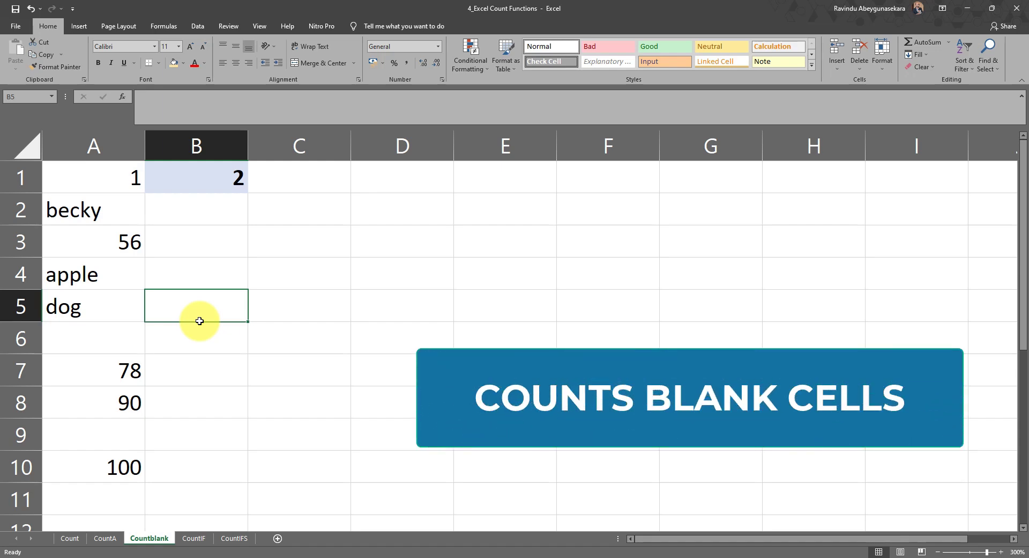
left_click(221, 466)
left_click_drag(85, 467, 102, 148)
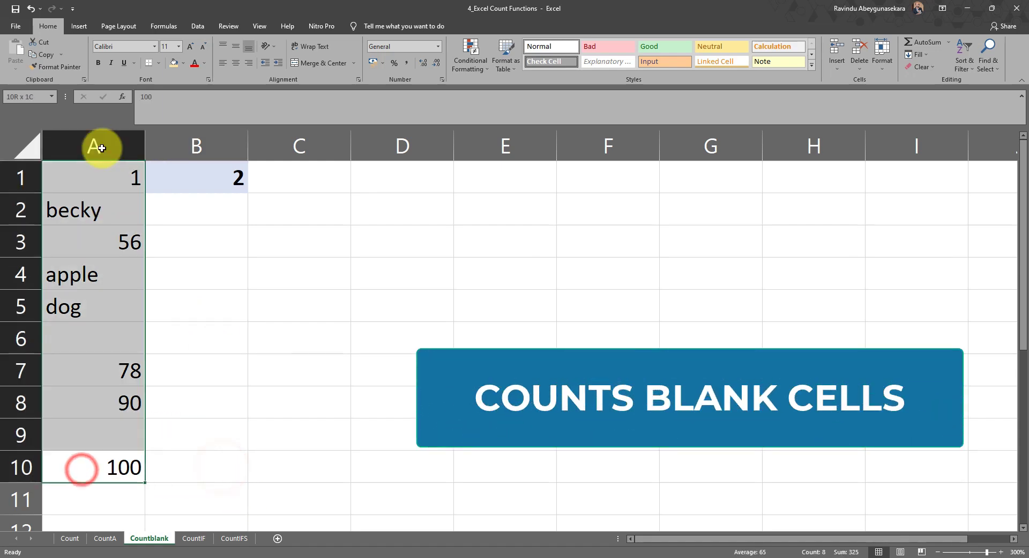
left_click(175, 63)
left_click(301, 340)
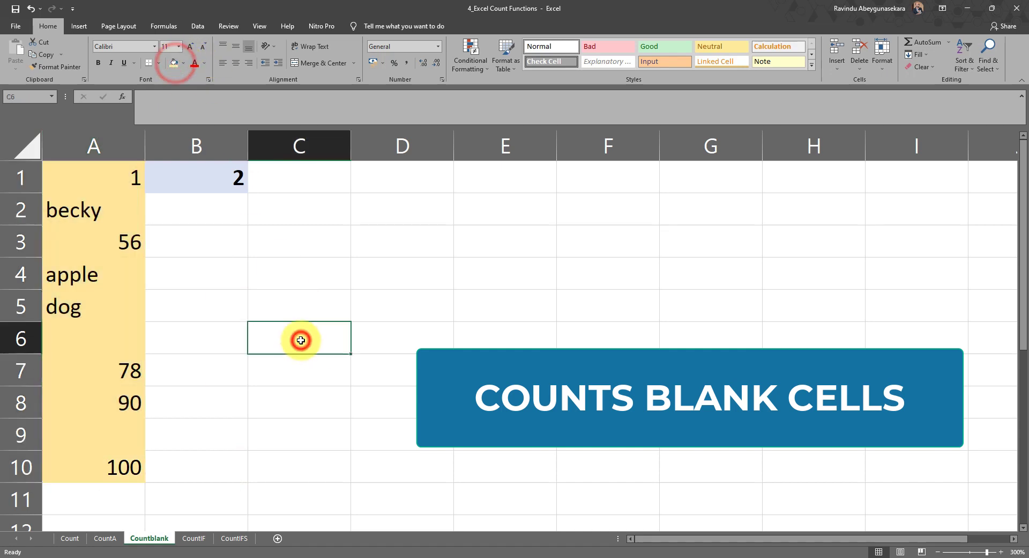
- Re-enter the formula =COUNTBLANK(A1:A10) in B1 to count the empty cells in column A
left_click(241, 358)
left_click_drag(123, 179, 107, 464)
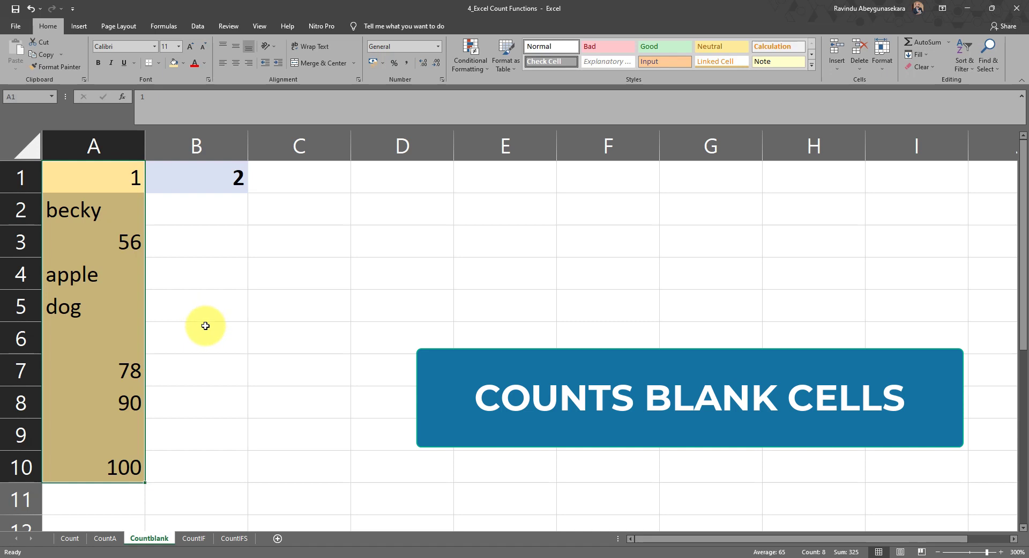
left_click(205, 325)
left_click(221, 172)
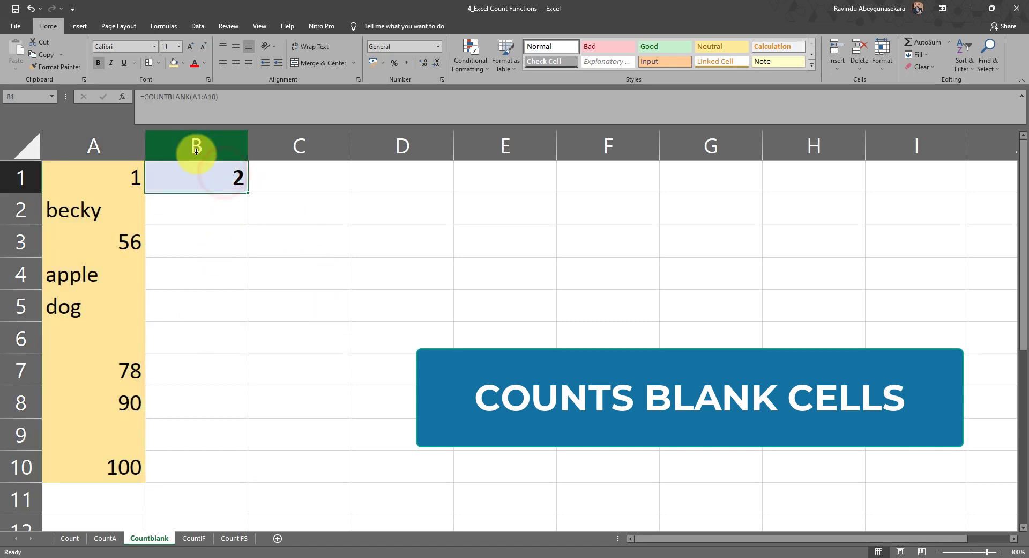
type("=countb")
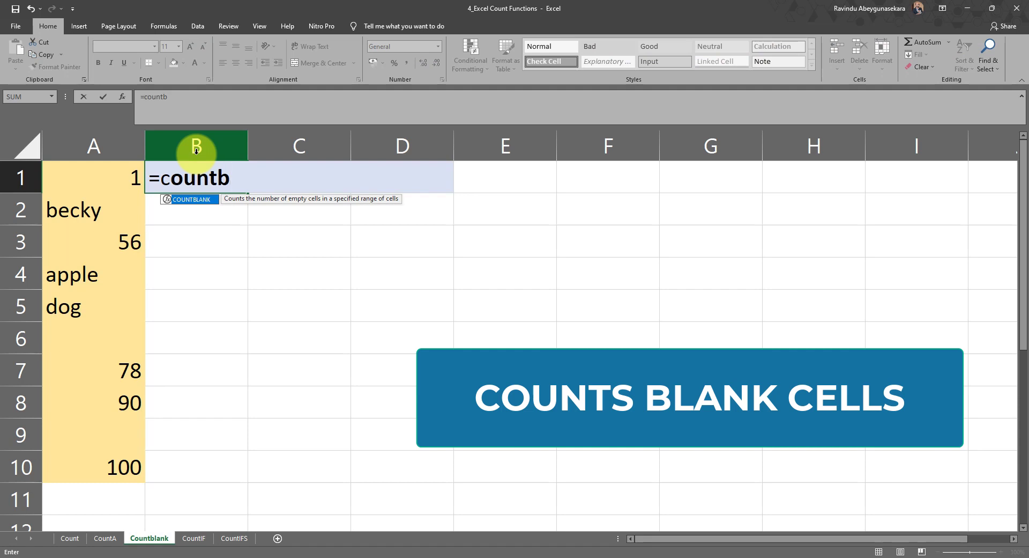
key("Tab")
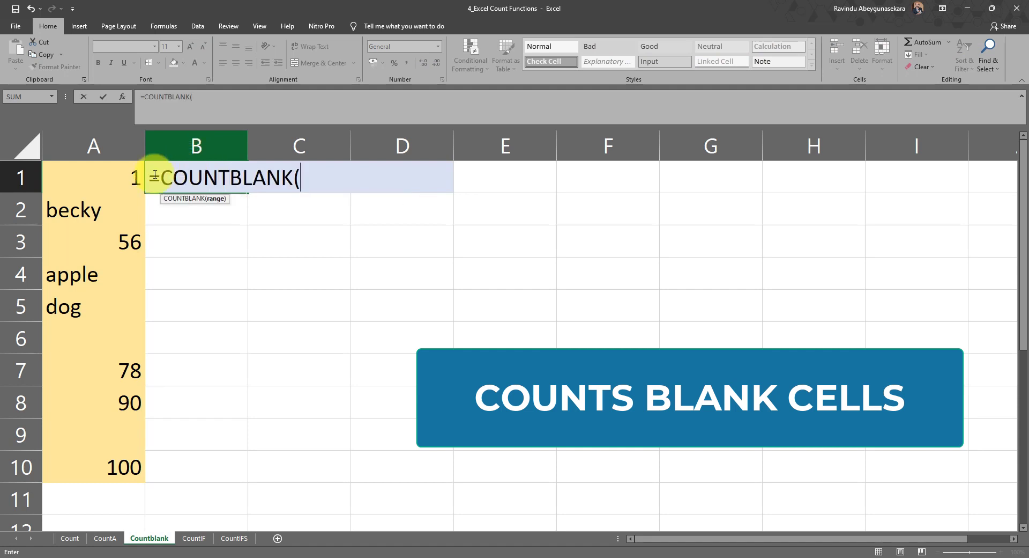
left_click_drag(111, 170, 111, 473)
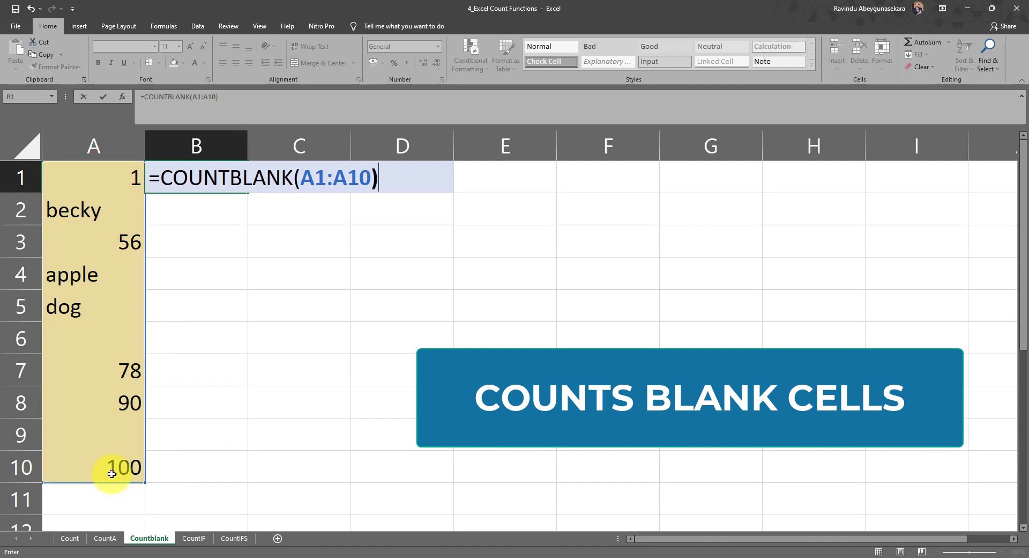
key("Return")
- Check the blank cells A6 and A9 against the COUNTBLANK result in B1
left_click(235, 177)
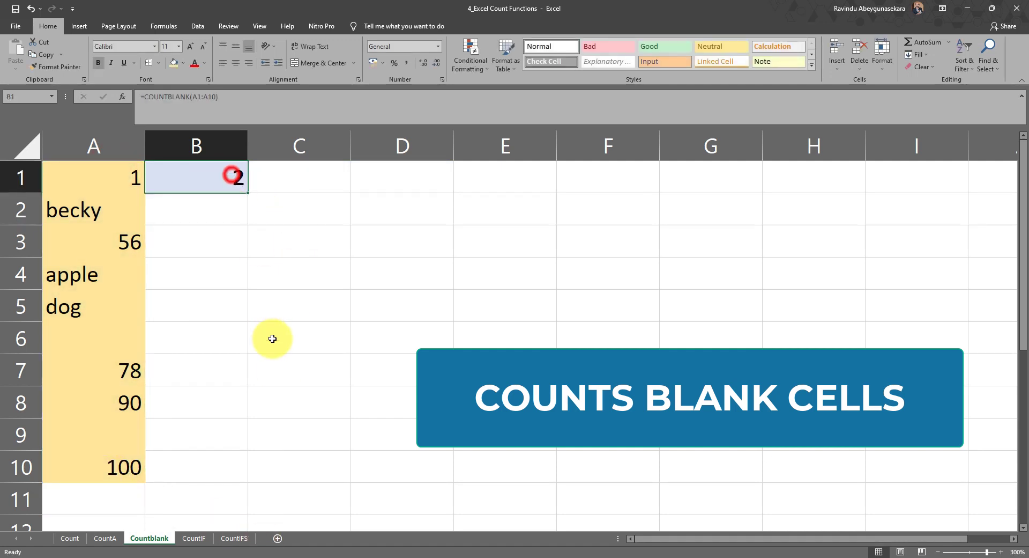
left_click(271, 338)
left_click(129, 337)
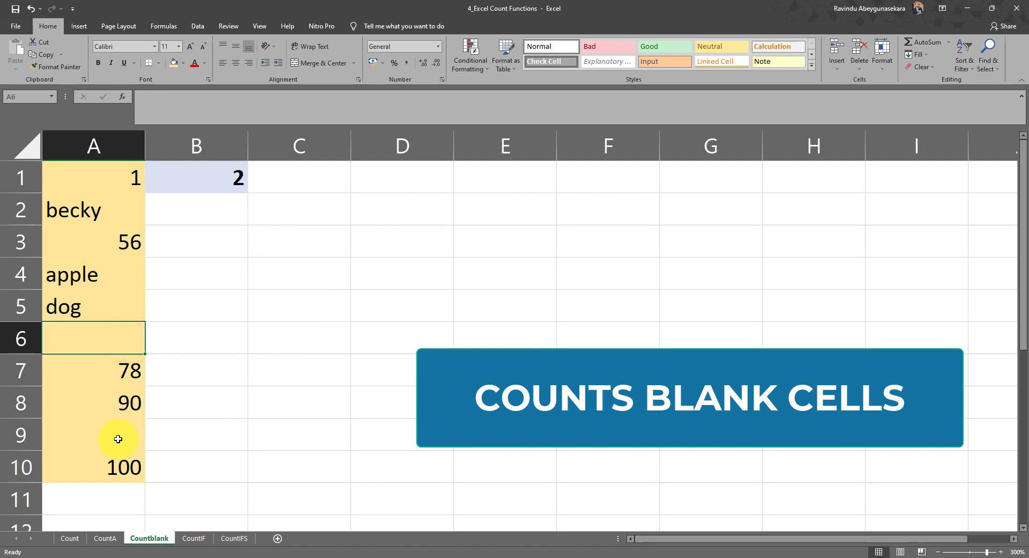
left_click(119, 440)
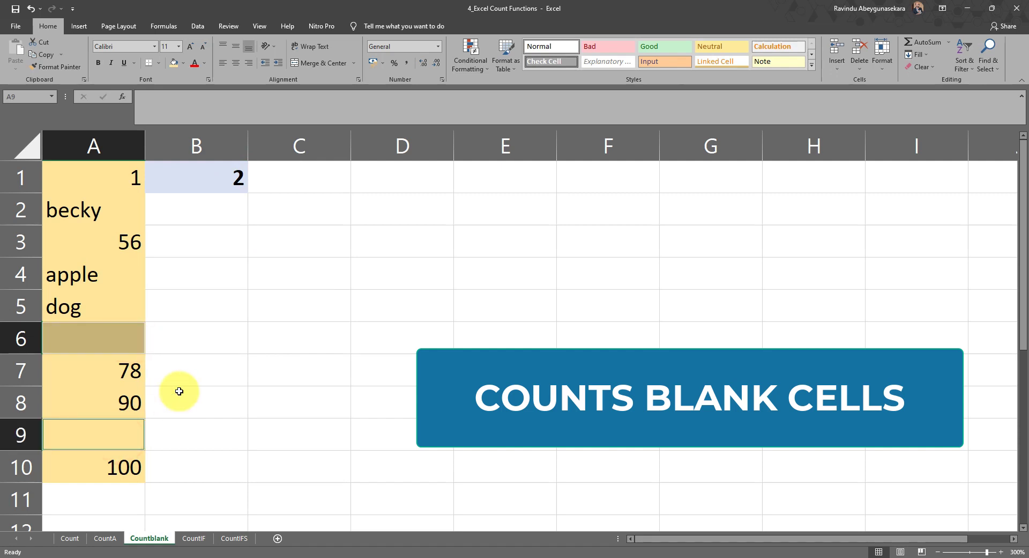
left_click(179, 391)
- Enter the number 4 in the blank cell A6 and clear the cell again
left_click(129, 333)
type("4")
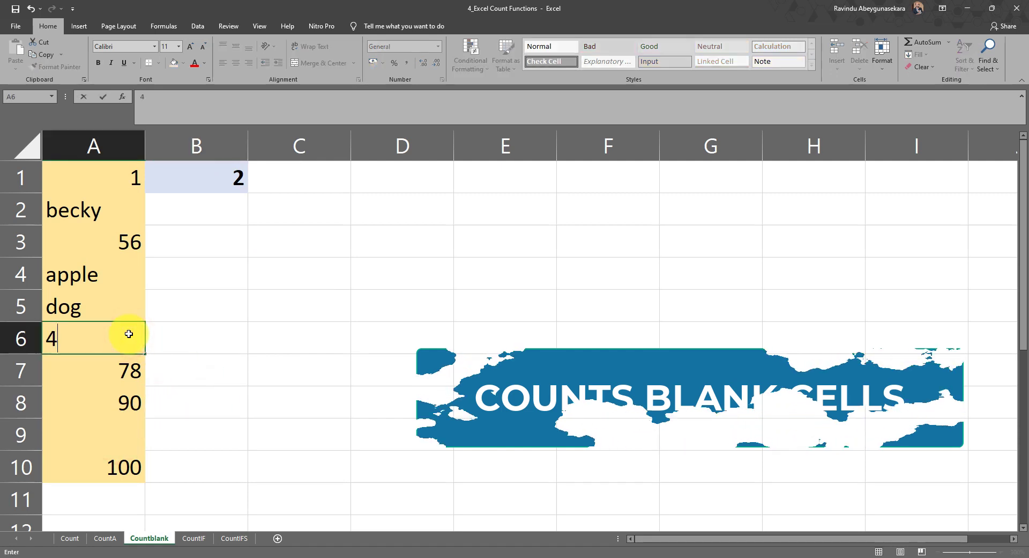
key("Return")
left_click(128, 333)
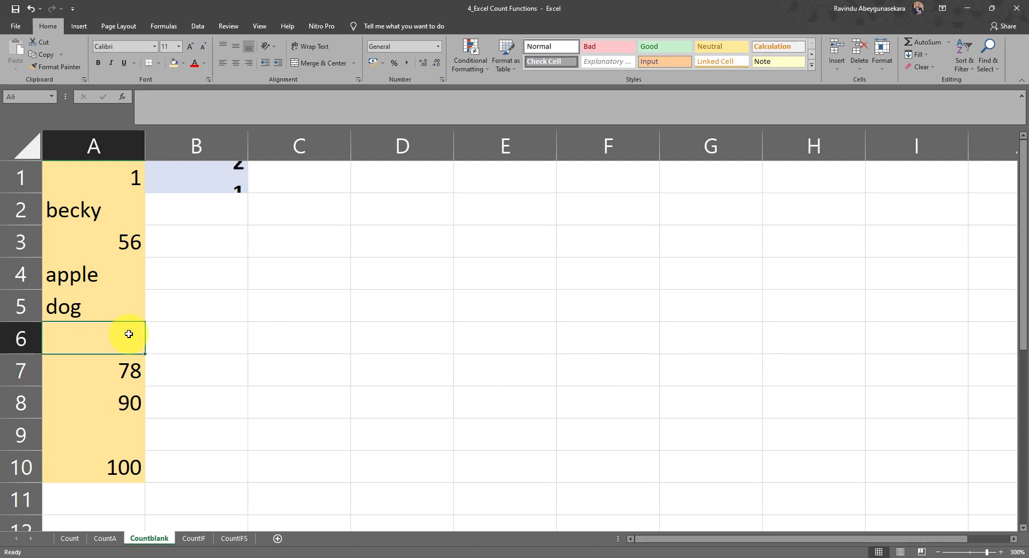
- Delete the text dog from A5 and recheck the range A1:A10 for blank cells
key("Up")
key("Delete")
left_click(295, 346)
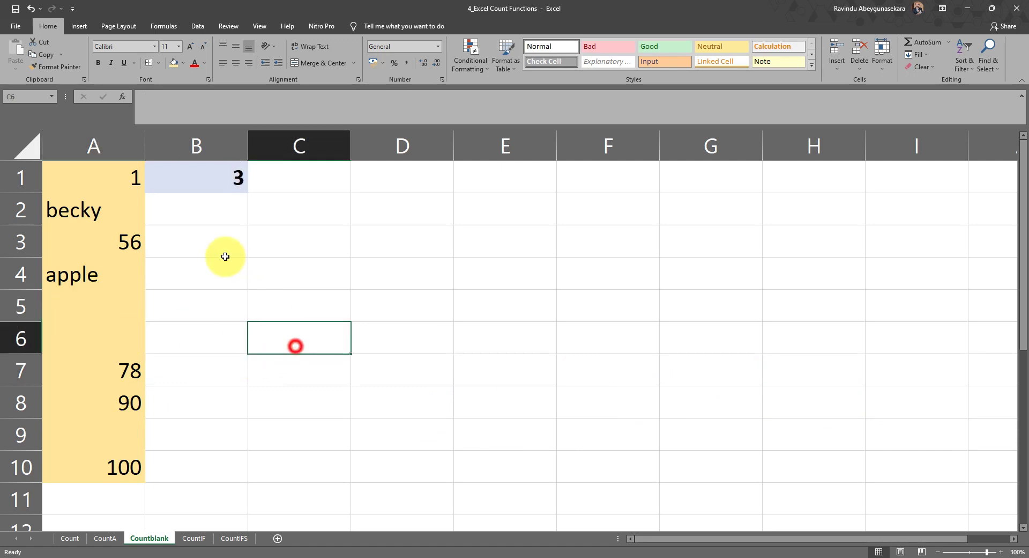
left_click_drag(115, 186, 117, 457)
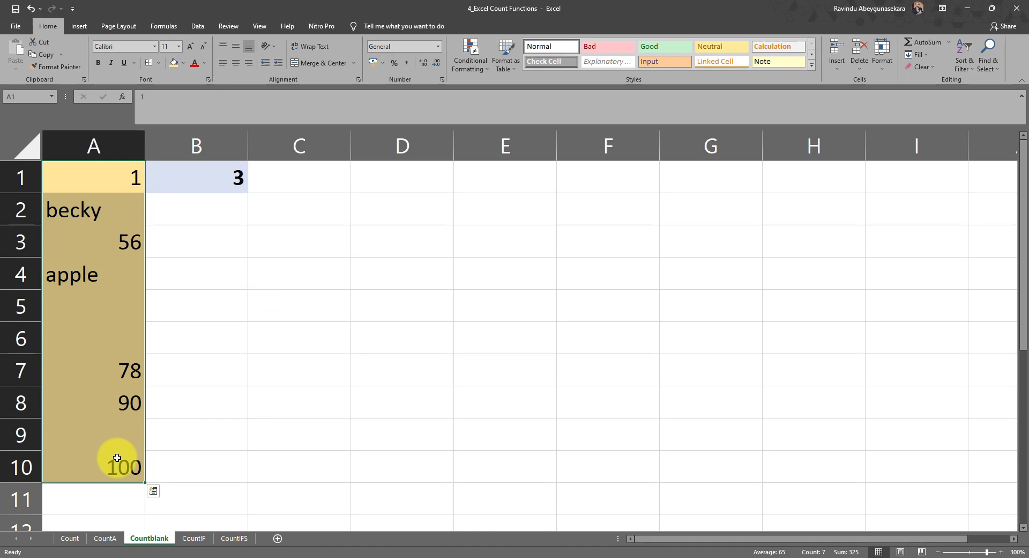
left_click(107, 333)
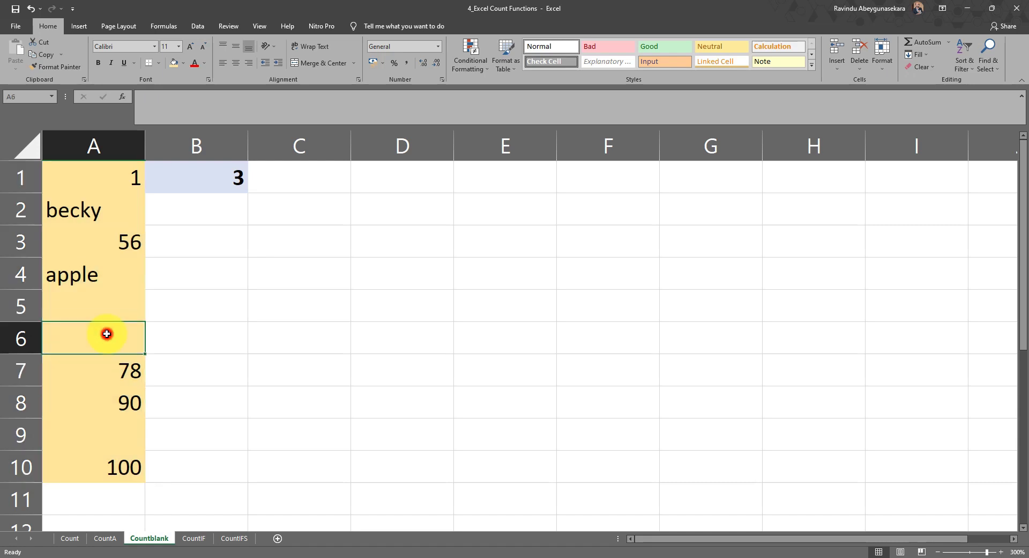
- Switch to the CountIF sheet and look over the student names in A1:A5 and their subjects in B1:B5
left_click(181, 537)
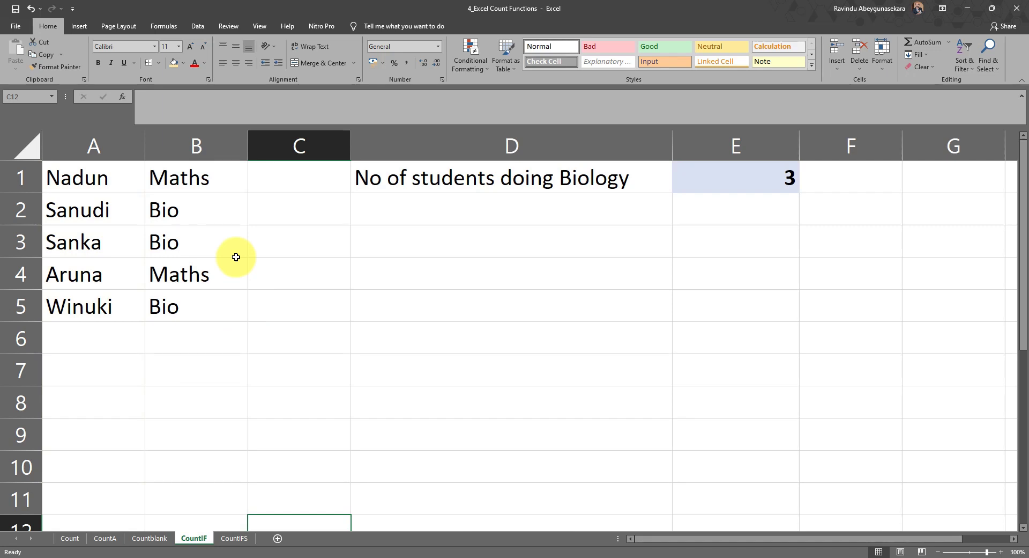
left_click(290, 276)
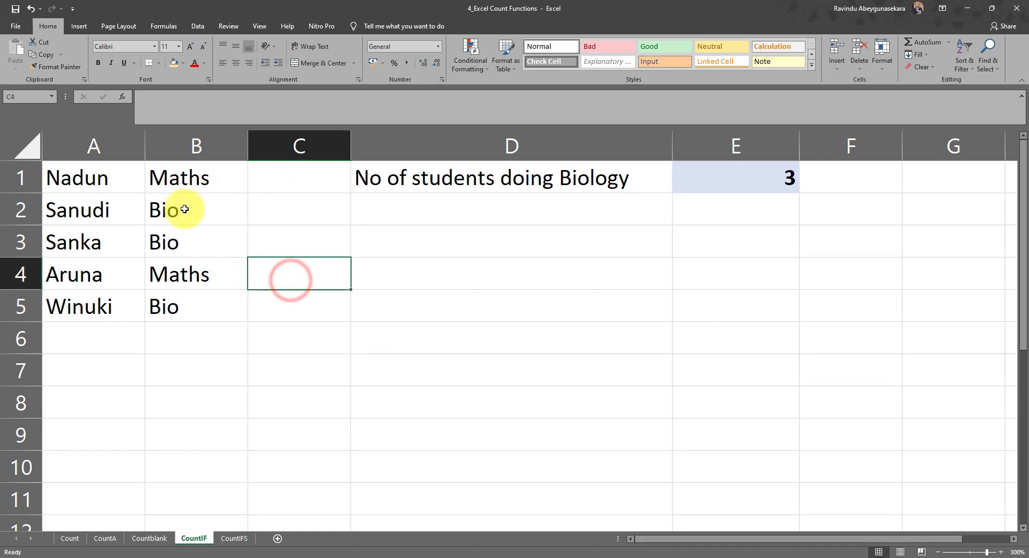
left_click_drag(101, 182, 84, 304)
left_click_drag(70, 178, 109, 291)
left_click_drag(172, 178, 193, 296)
left_click_drag(209, 182, 234, 314)
left_click(72, 172)
left_click(180, 183)
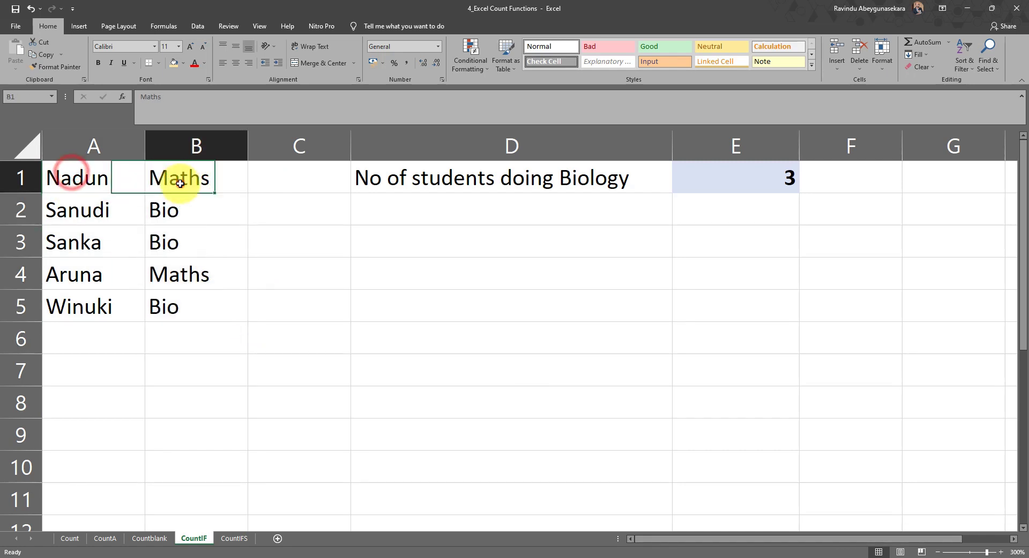
- Go through the individual subject entries, Maths and Bio, beside the students' names in column B
left_click(96, 209)
left_click(222, 210)
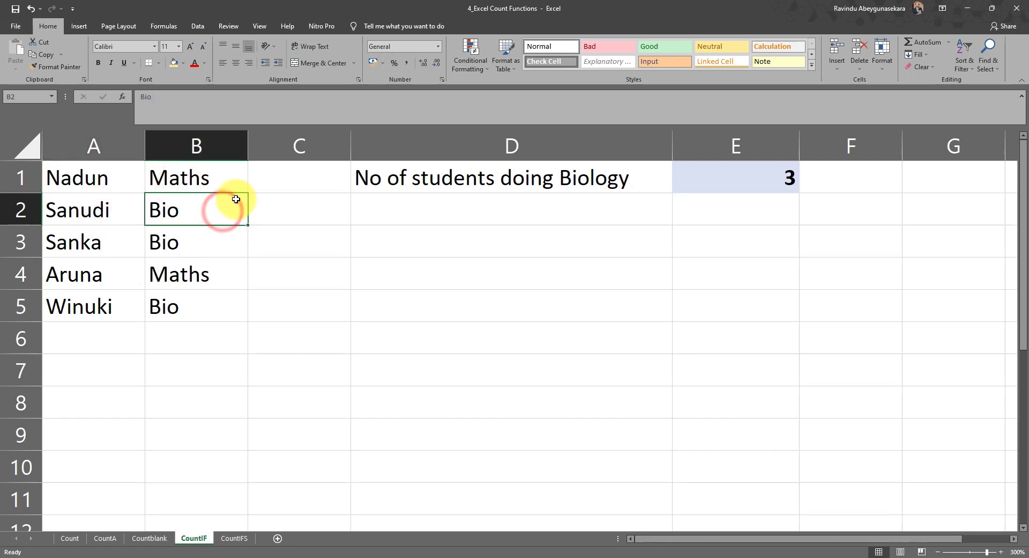
left_click_drag(218, 178, 127, 316)
left_click(230, 235)
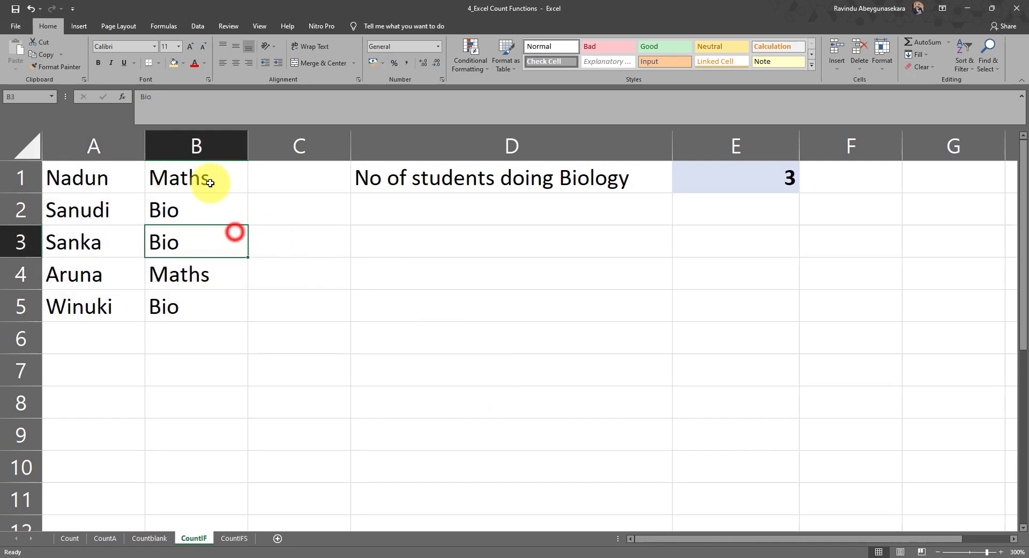
left_click_drag(211, 182, 228, 266)
left_click(303, 241)
- Insert a row above the student data and enter the headers Name in A1 and Subject A/L in B1
left_click(20, 176)
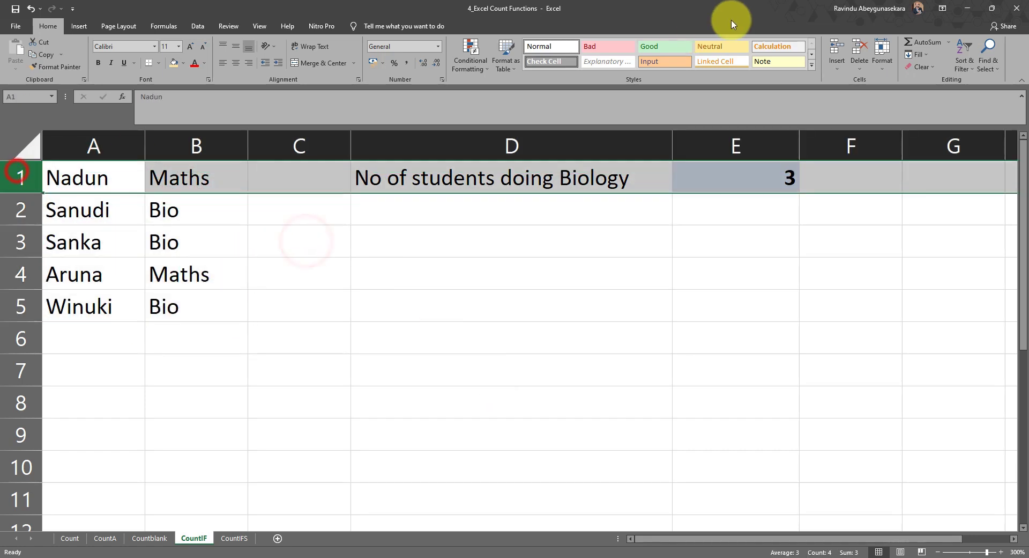
left_click(828, 49)
left_click(432, 315)
left_click(114, 168)
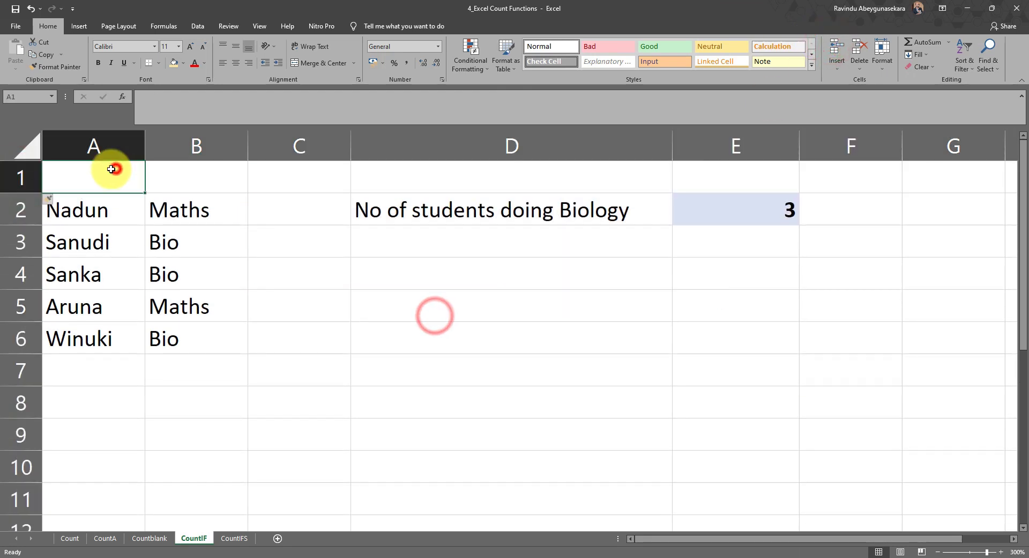
type("Name")
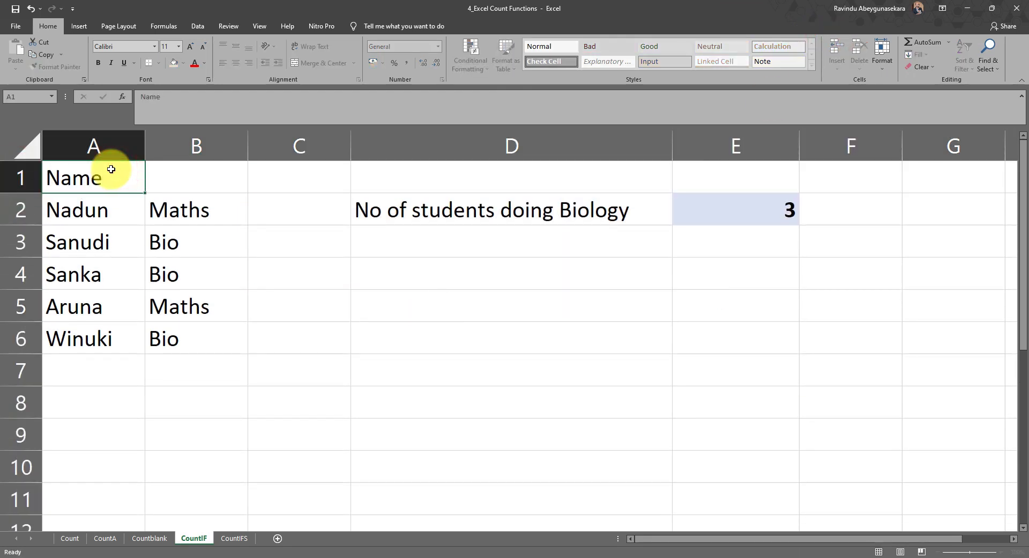
key("Tab")
type("S")
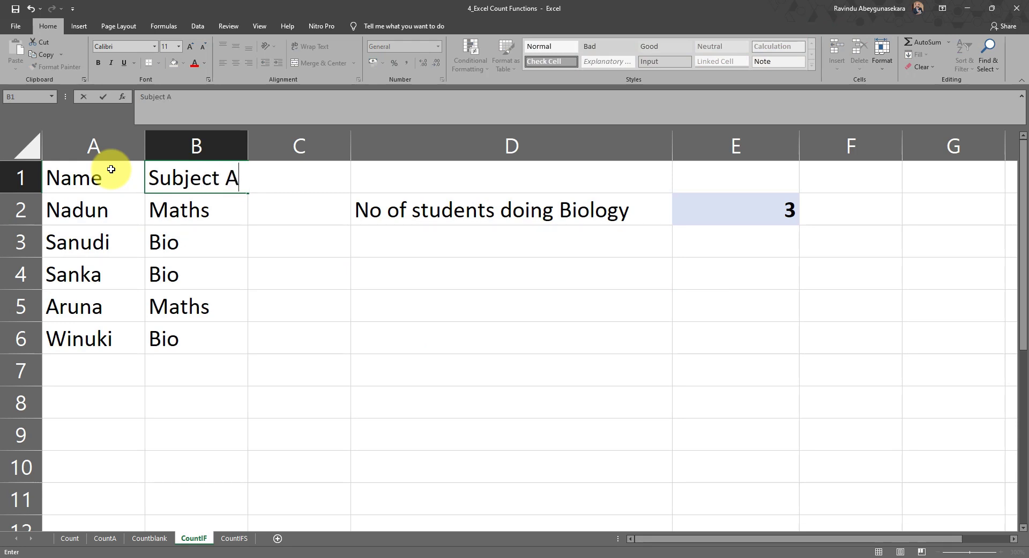
key("Return")
key("Return")
- Make the headers in A1:B1 bold and put an outside border around the table A1:B6
left_click_drag(196, 173, 216, 343)
key("ctrl+b")
left_click(197, 255)
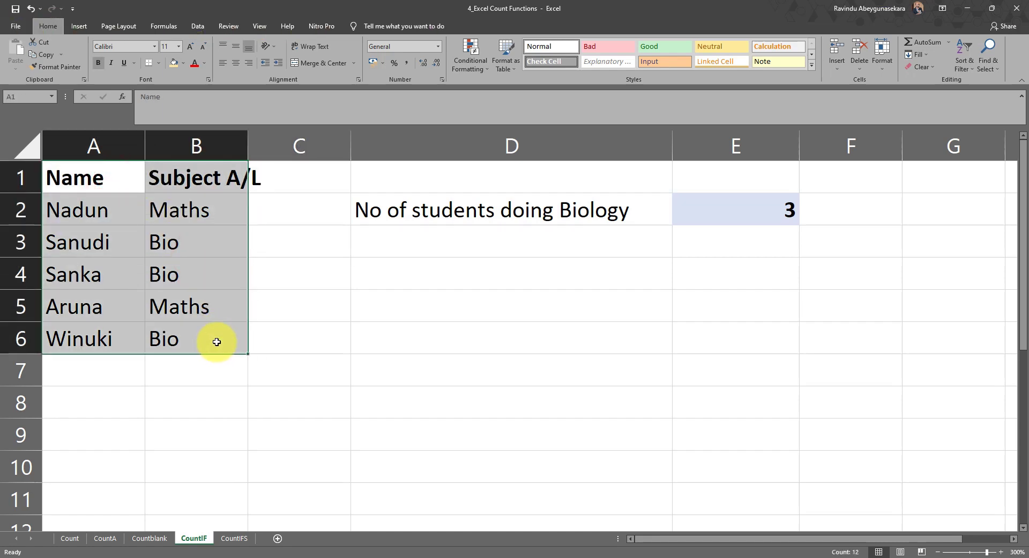
left_click(320, 406)
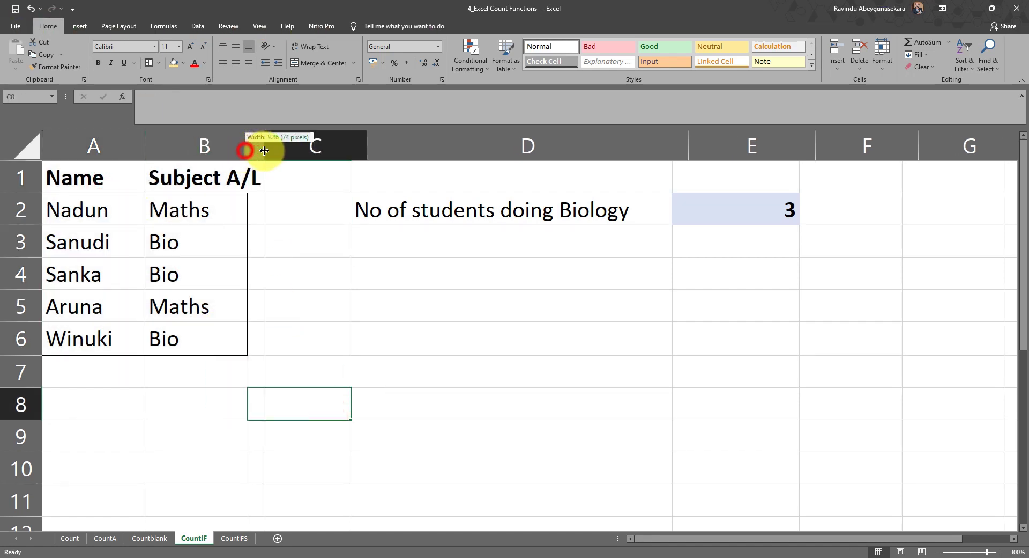
- Widen column B to fit its header and fill the header cells A1:B1 with light gold
double_click(247, 148)
left_click(327, 264)
left_click_drag(80, 174, 143, 172)
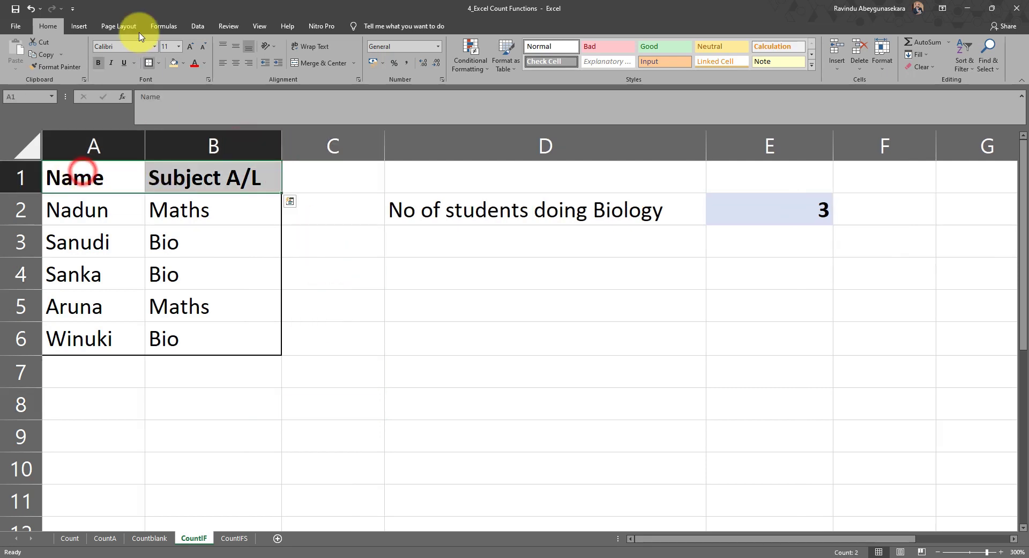
left_click(174, 63)
left_click(234, 329)
left_click(406, 333)
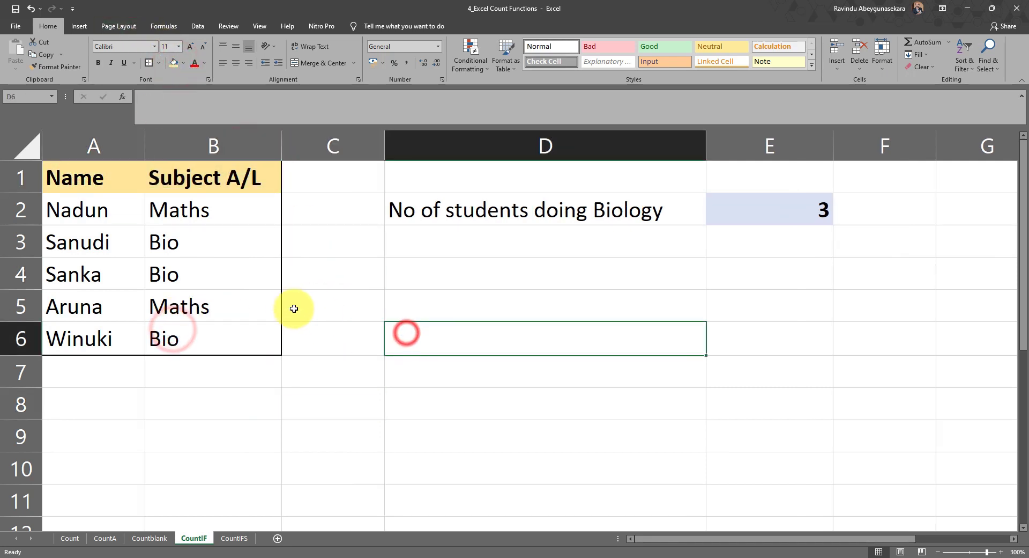
- Review the subject data and the question in D2 about the number of students doing Biology
left_click(229, 277)
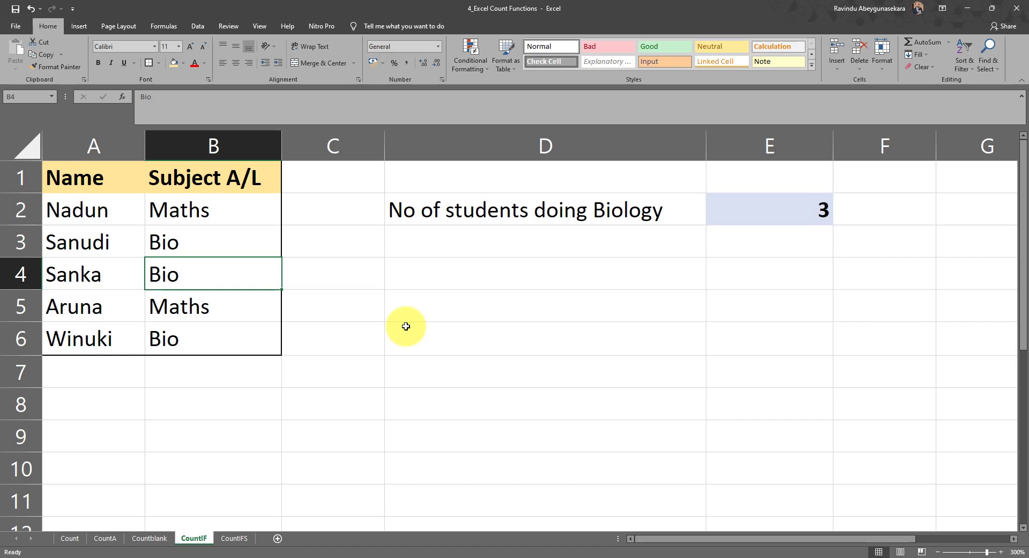
left_click(625, 247)
left_click(447, 210)
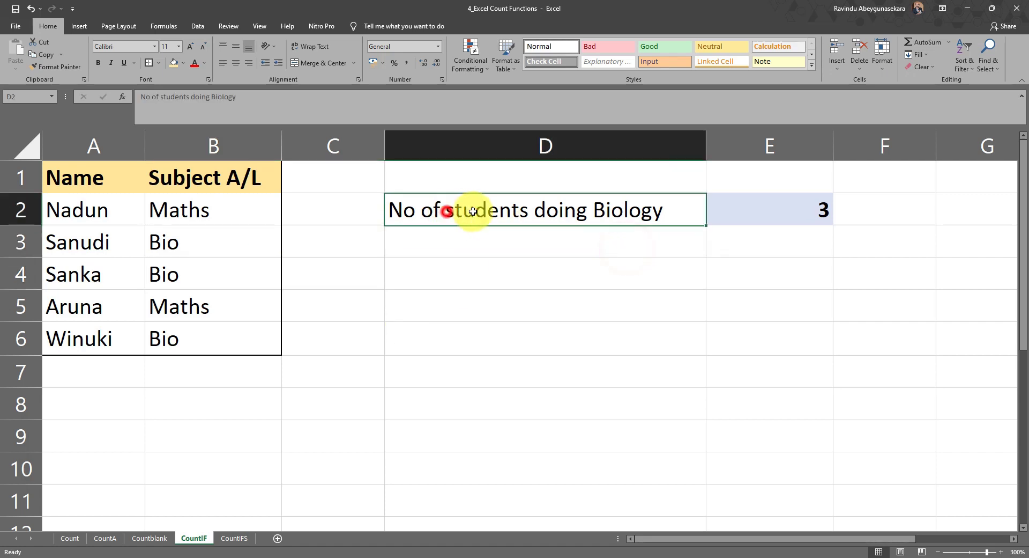
left_click(705, 287)
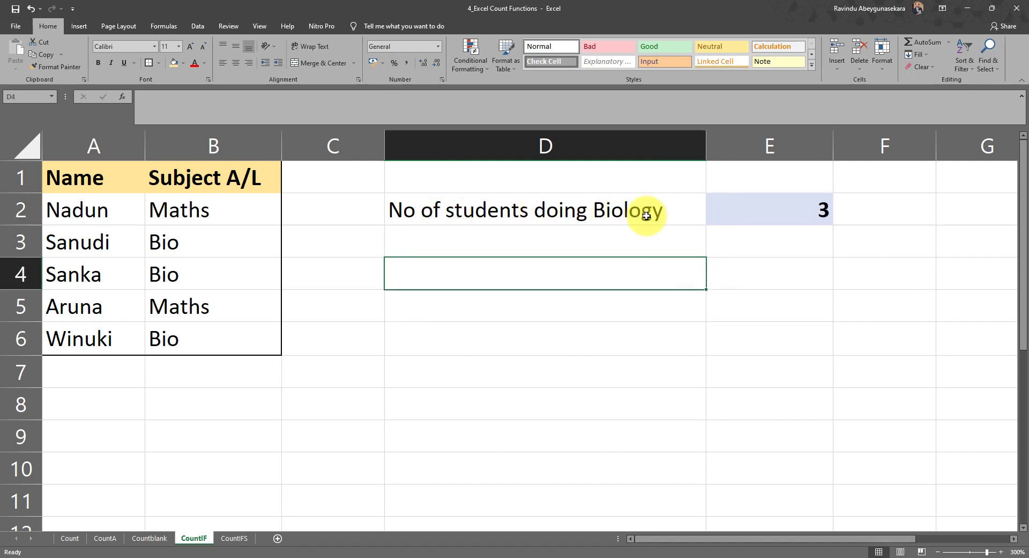
- Start a COUNTIF formula in E2 with the subjects B2:B6 as its range
left_click(780, 209)
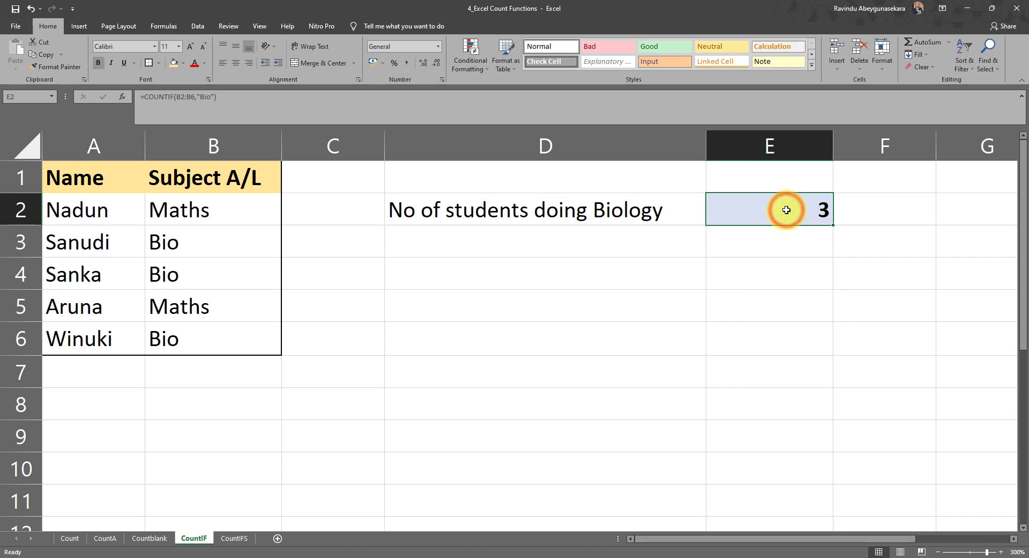
type("=c")
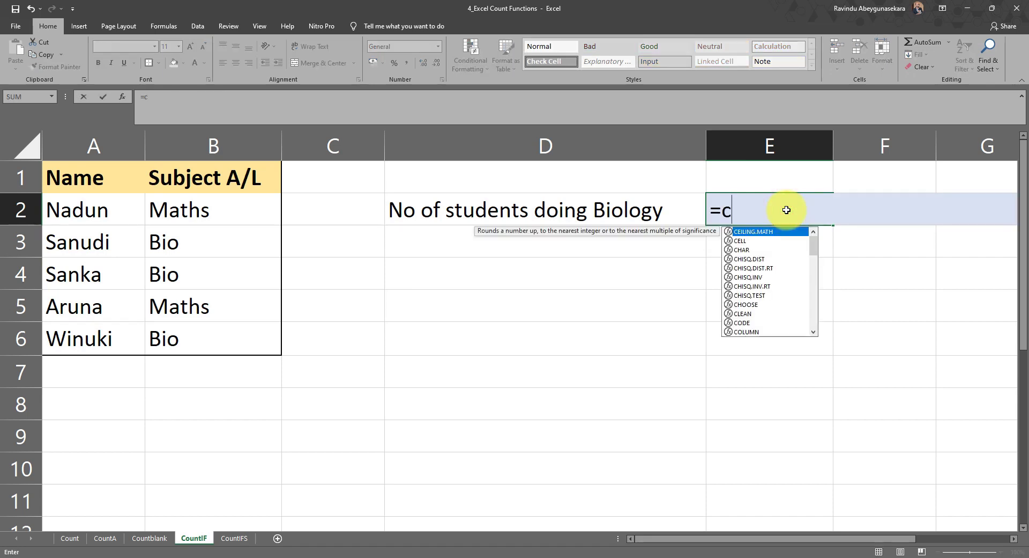
type("ountif")
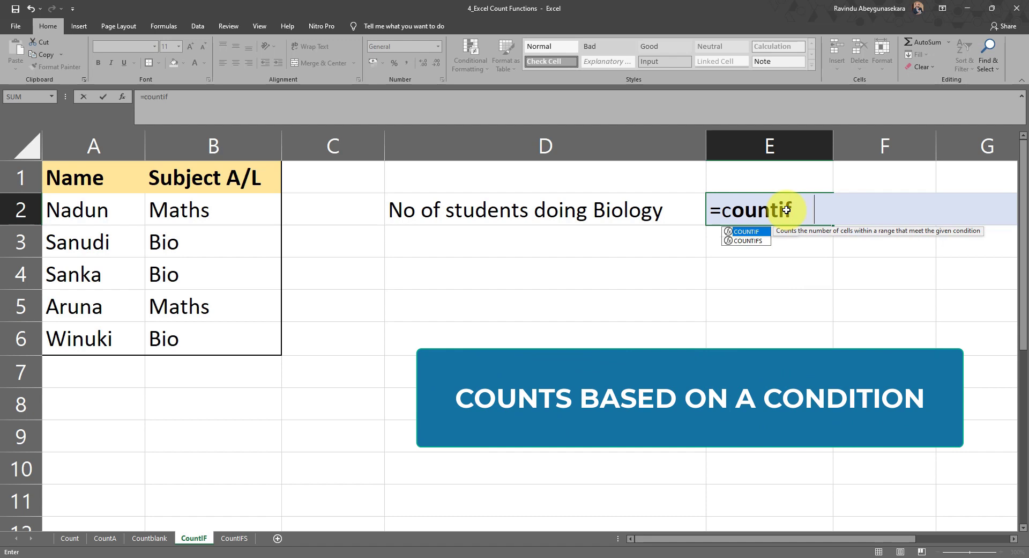
key("Tab")
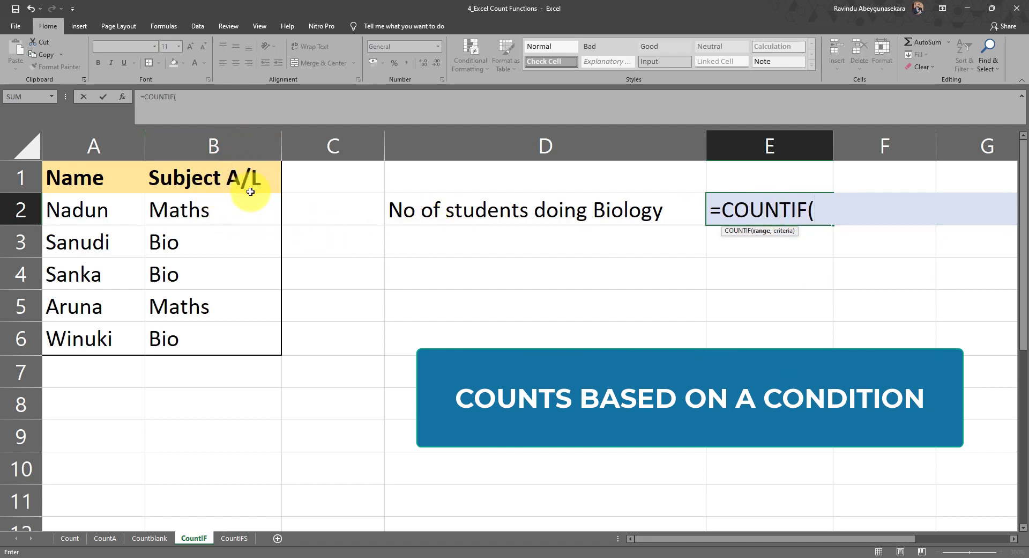
left_click_drag(252, 196, 229, 350)
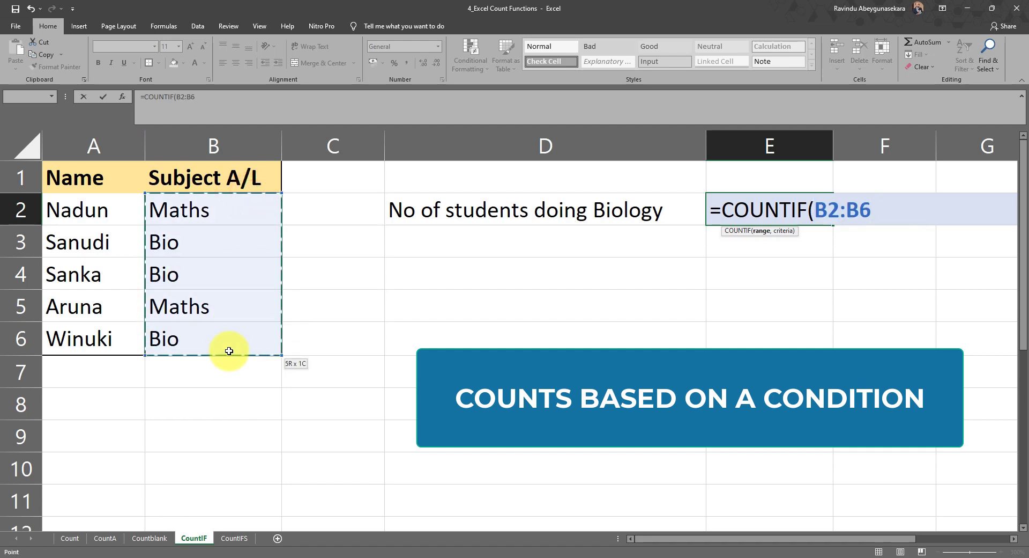
- Try A2:B6, C1:C8 and C2:C7 as the COUNTIF range and return to B2:B6
left_click_drag(75, 200, 210, 324)
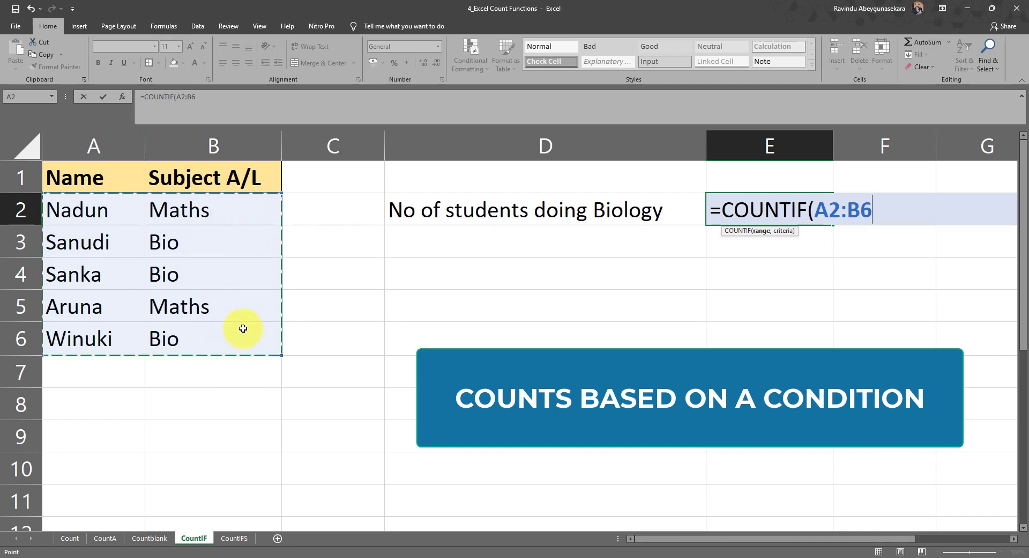
left_click_drag(330, 189, 363, 393)
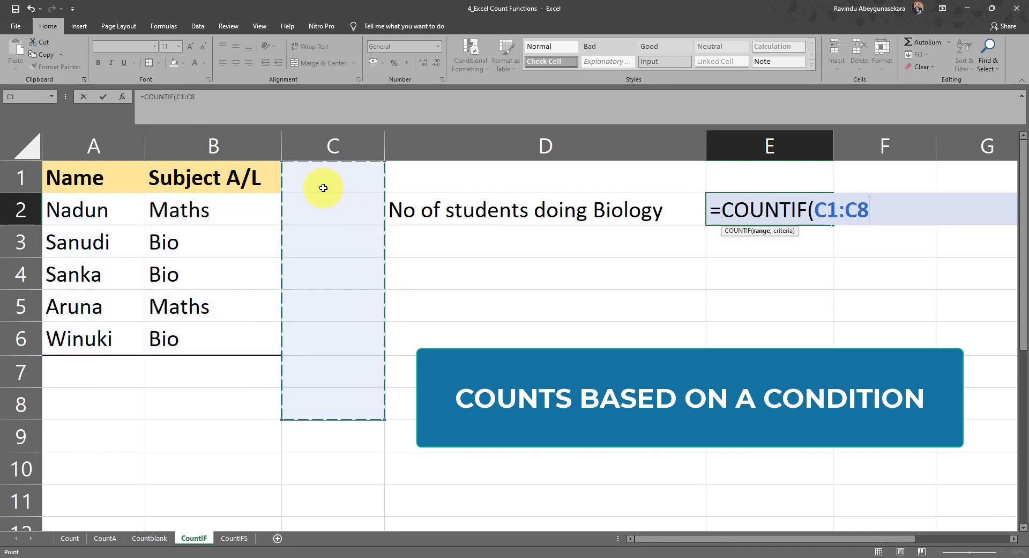
left_click_drag(325, 194, 353, 375)
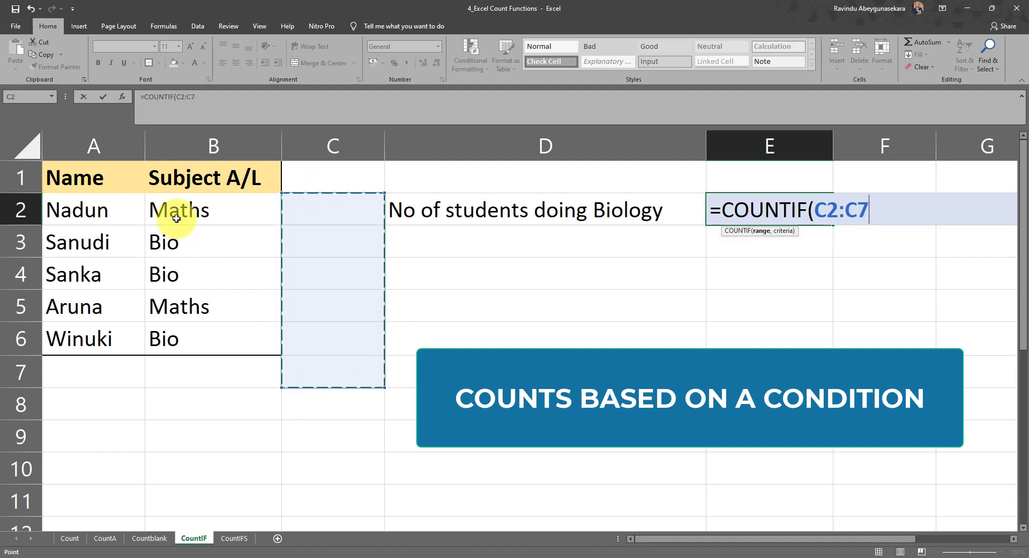
left_click_drag(191, 199, 211, 339)
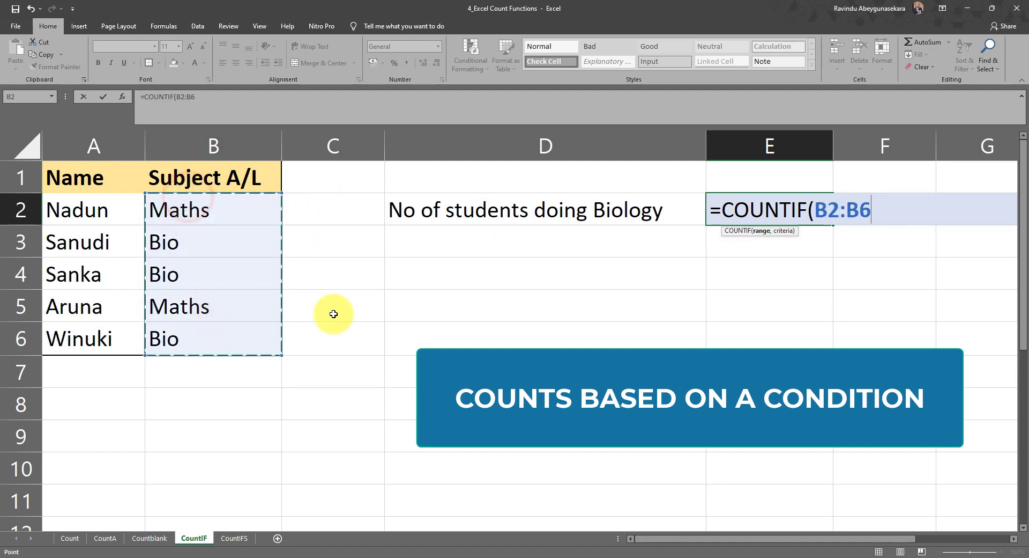
- Add "Bio" in quotation marks as the COUNTIF criterion after the range, dismissing the formula error dialogs
type(",")
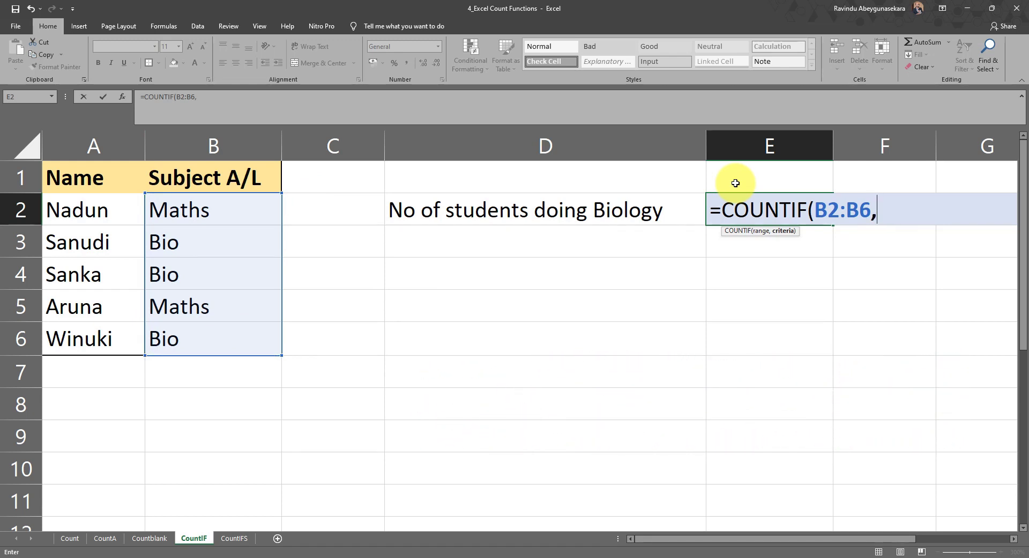
key("Return")
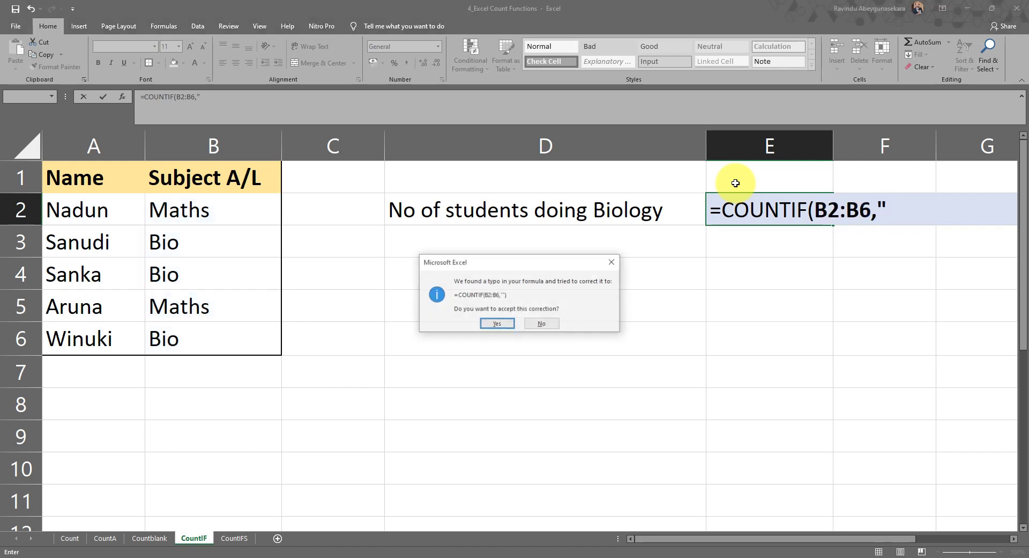
left_click(544, 324)
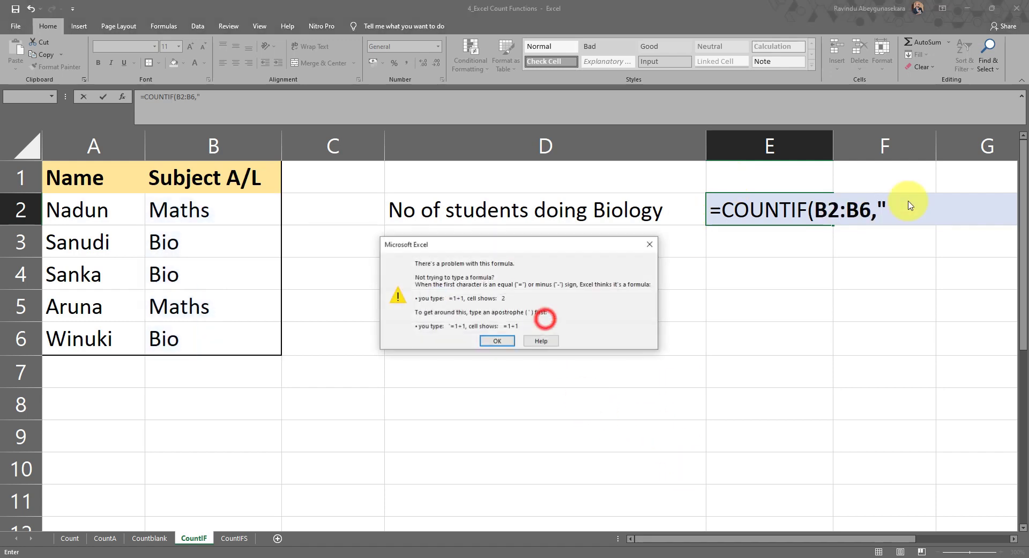
left_click(482, 342)
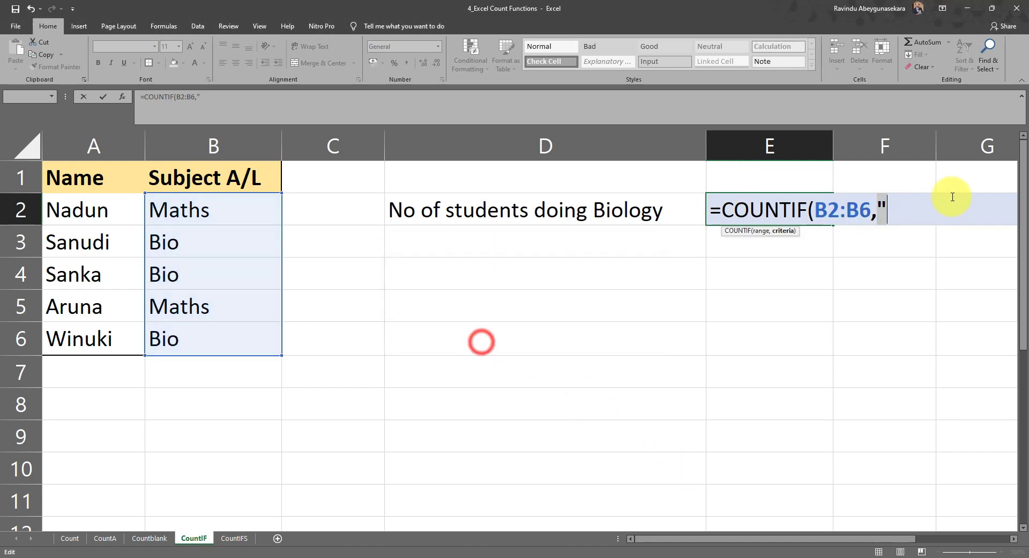
left_click(894, 210)
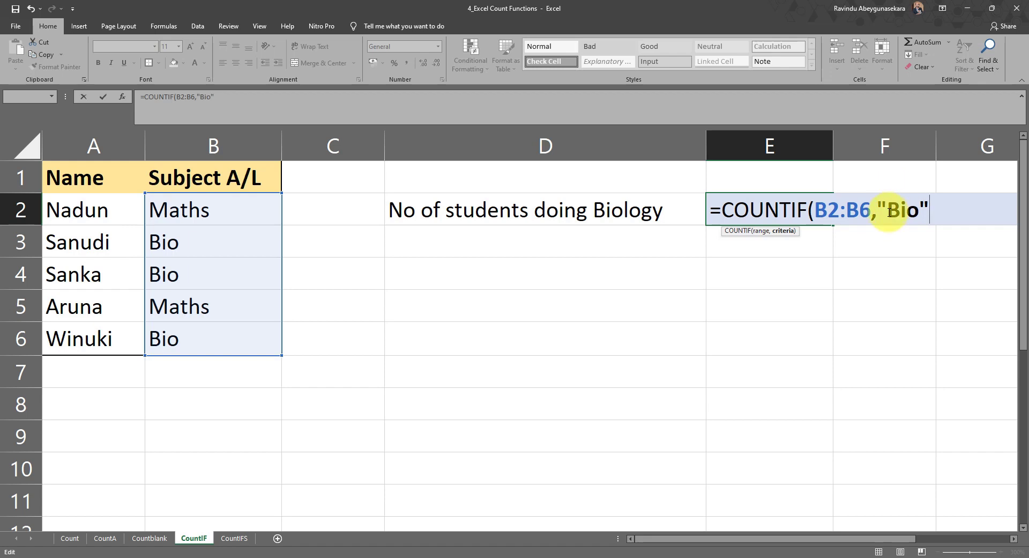
- Go over the quotation marks around Bio, then close the parenthesis and enter the COUNTIF formula in E2
left_click(883, 208)
left_click(922, 204)
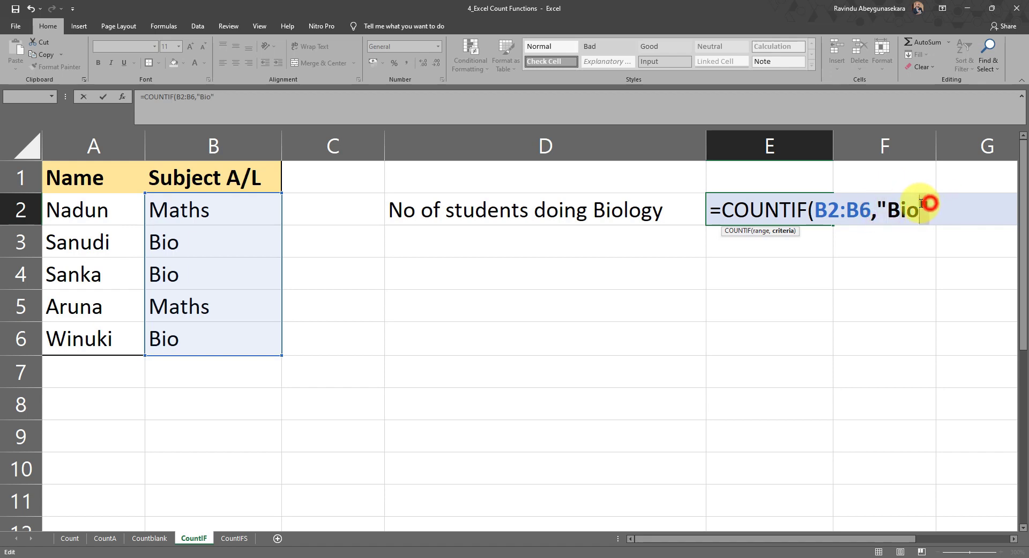
left_click(923, 207)
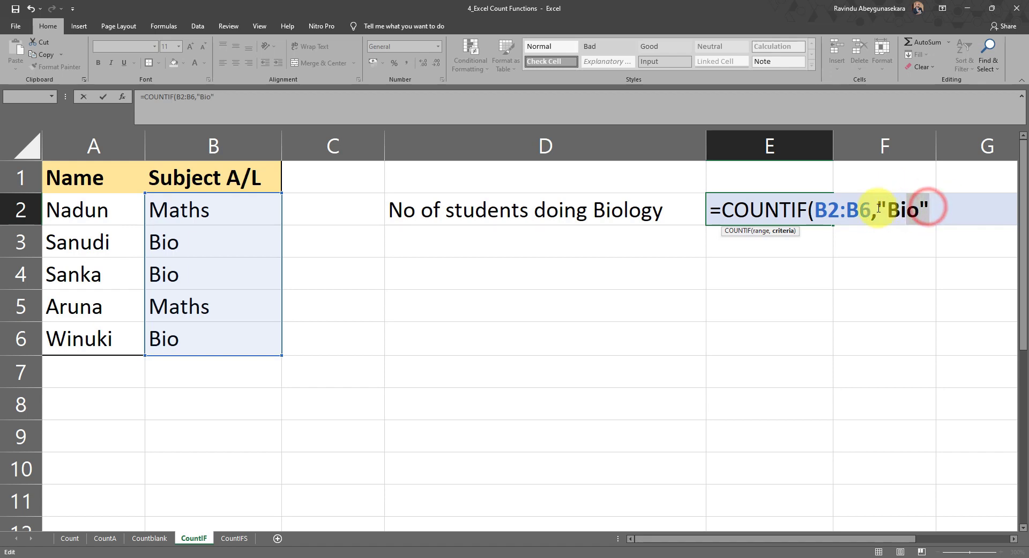
left_click(881, 204)
left_click(923, 205)
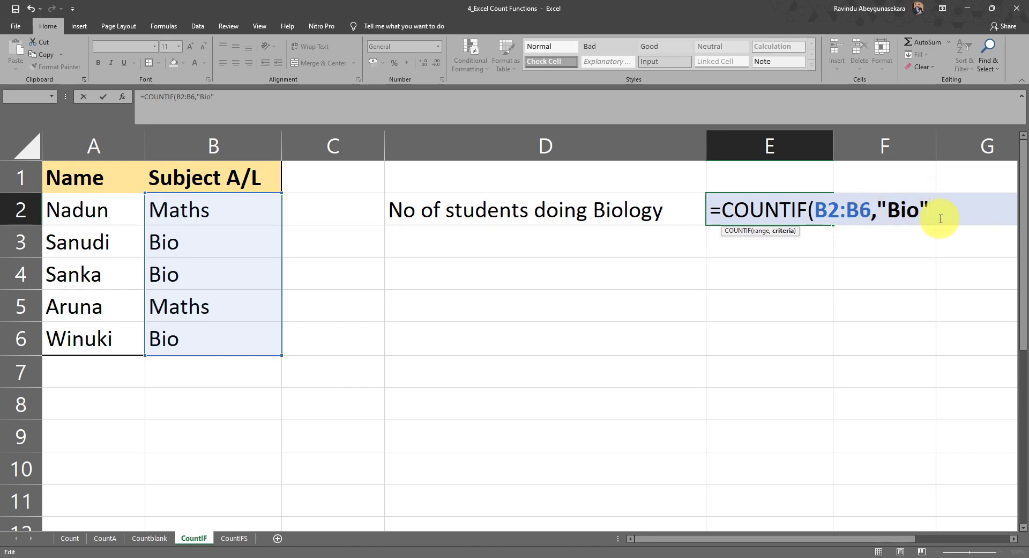
left_click(918, 203)
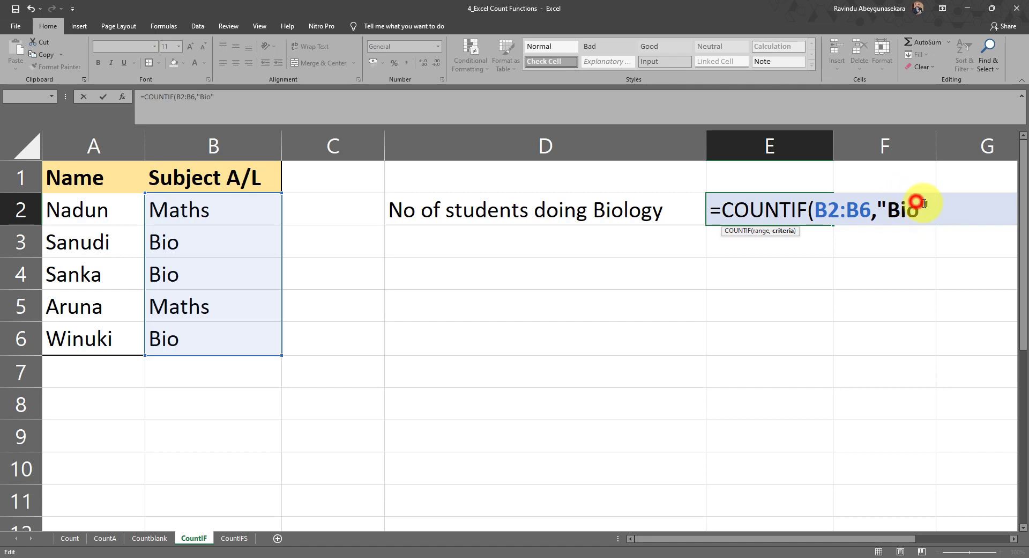
left_click(932, 216)
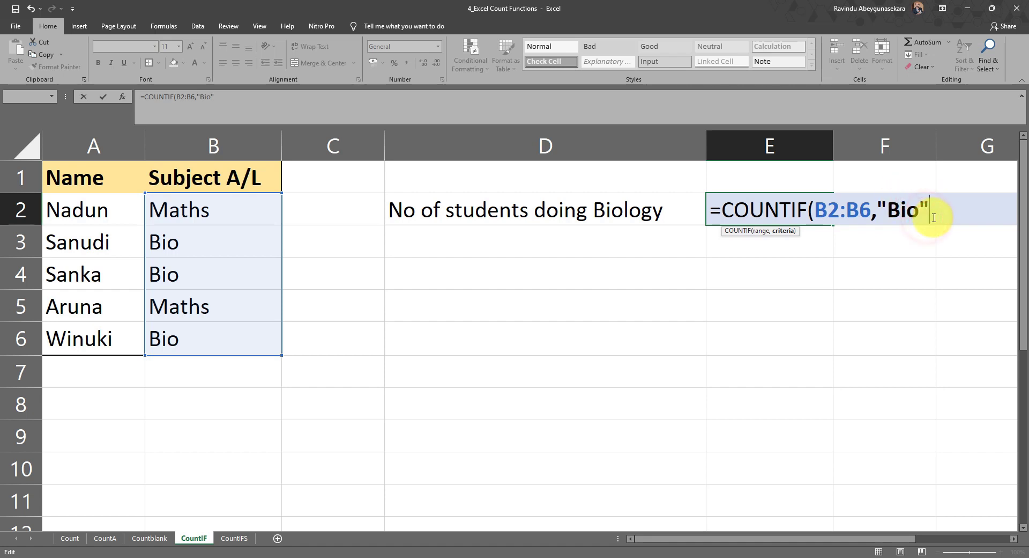
type(")")
key("Return")
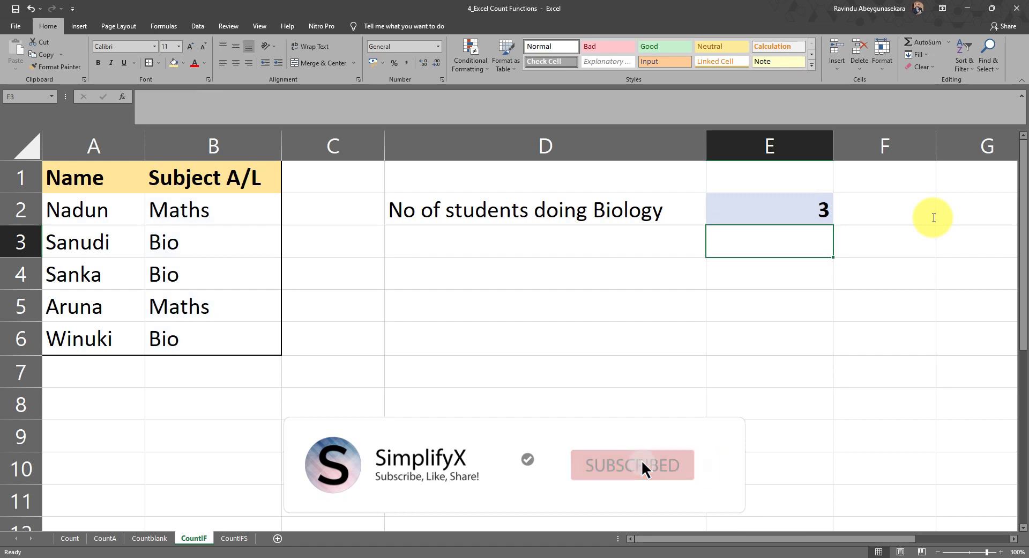
- Compare the COUNTIF result in E2 with the Bio entries in column B
left_click(798, 216)
left_click(200, 246)
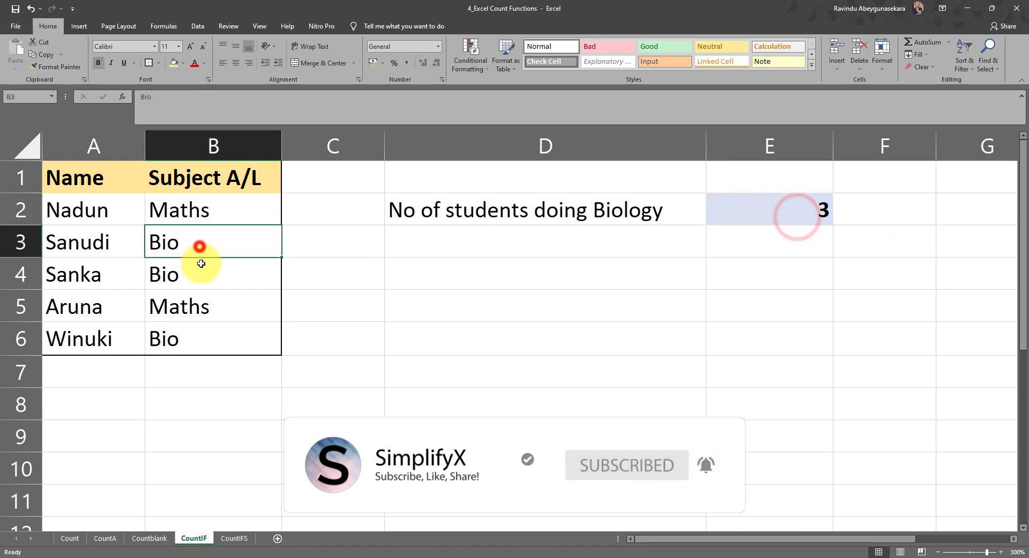
left_click_drag(201, 263, 202, 268)
left_click(480, 297)
left_click(820, 208)
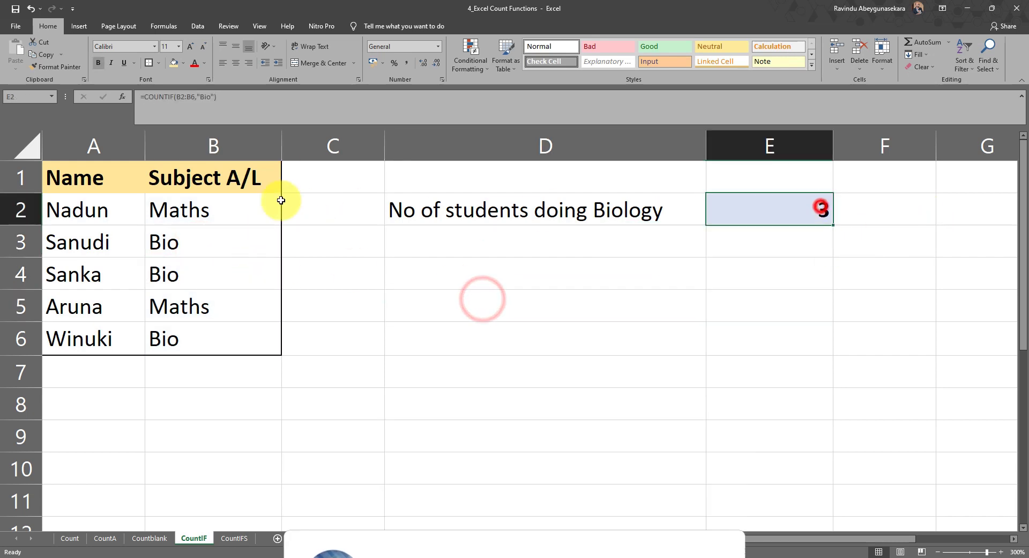
- Try "Maths" as the COUNTIF criterion in E2, and undo the change
left_click(209, 96)
key("BackSpace")
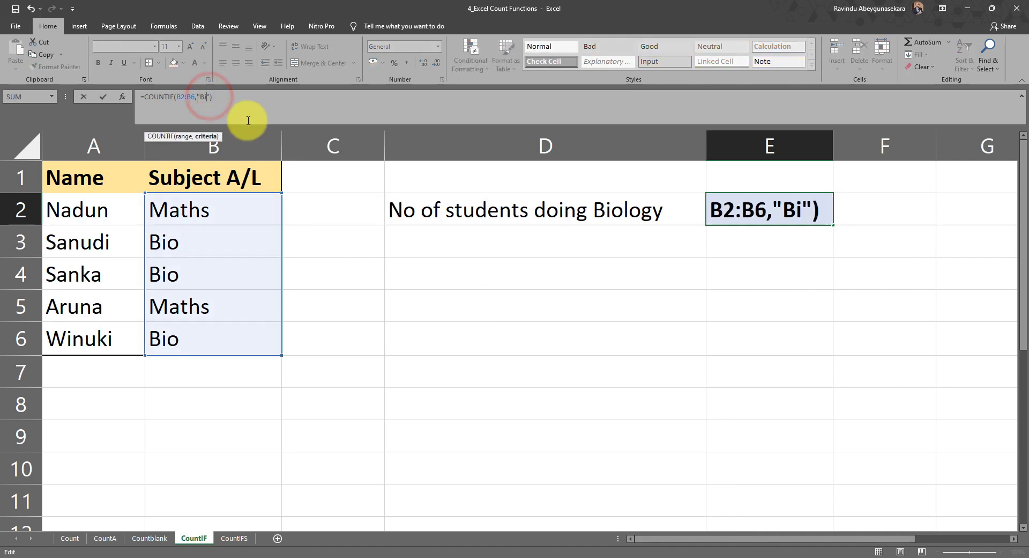
key("BackSpace")
key("BackSpace")
type("Maths")
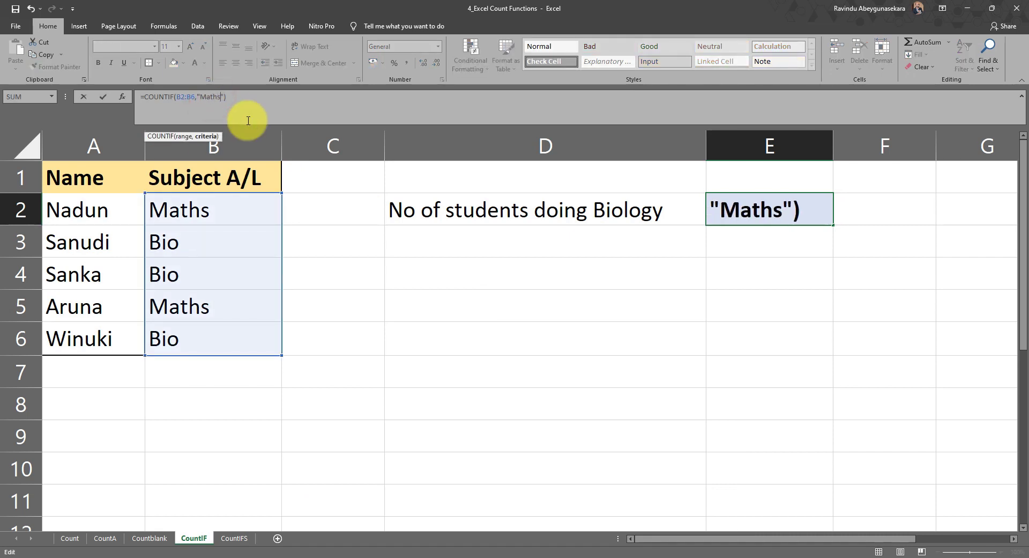
key("Return")
key("Up")
key("ctrl+z")
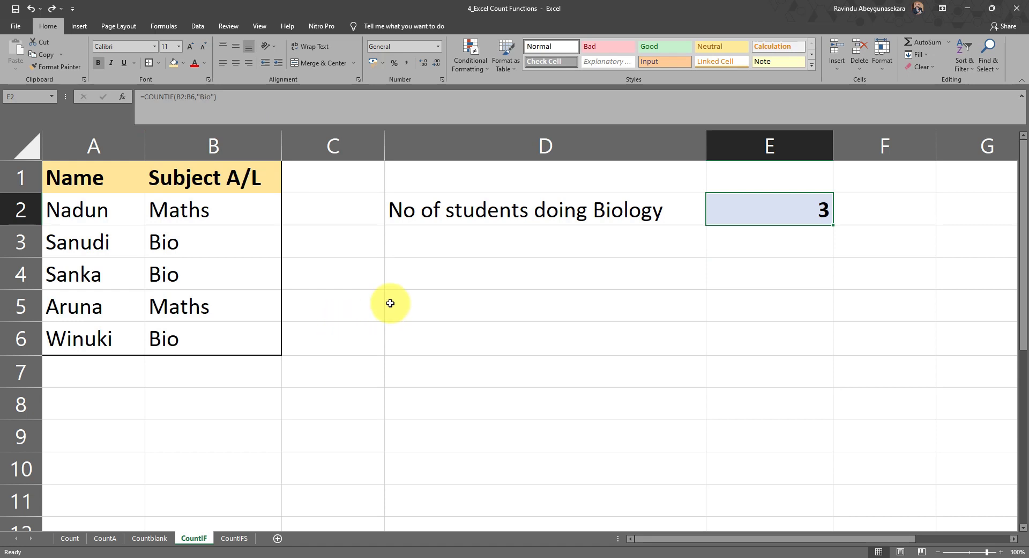
left_click(423, 297)
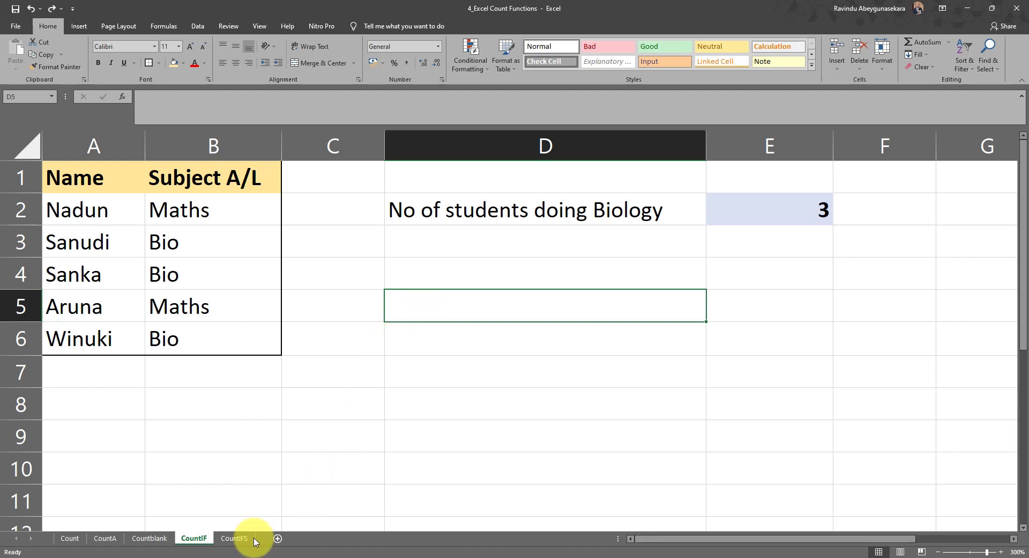
- On the CountIFS sheet, add an outside border around the student table A1:C9
left_click(235, 538)
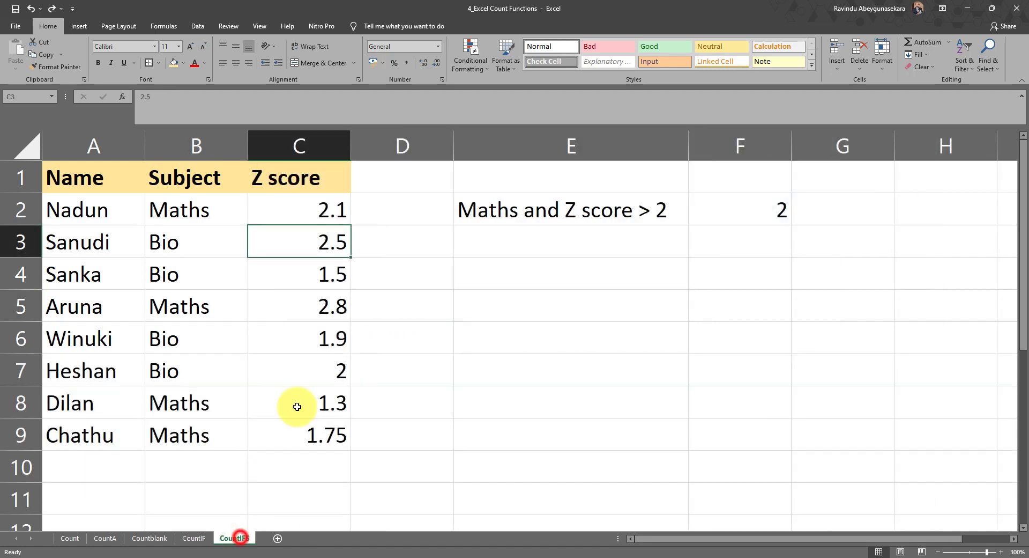
left_click(463, 328)
left_click_drag(128, 175, 335, 420)
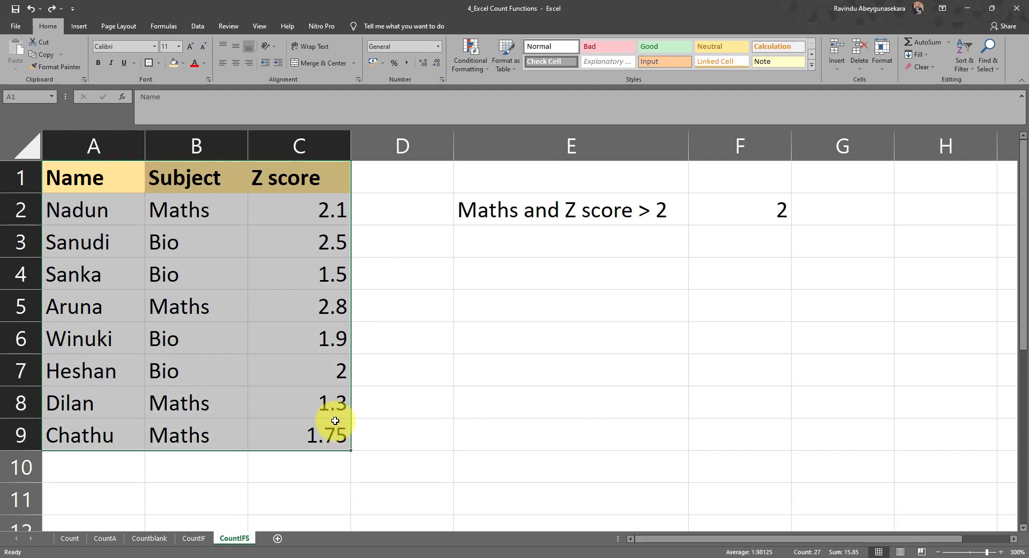
left_click(149, 63)
left_click(403, 325)
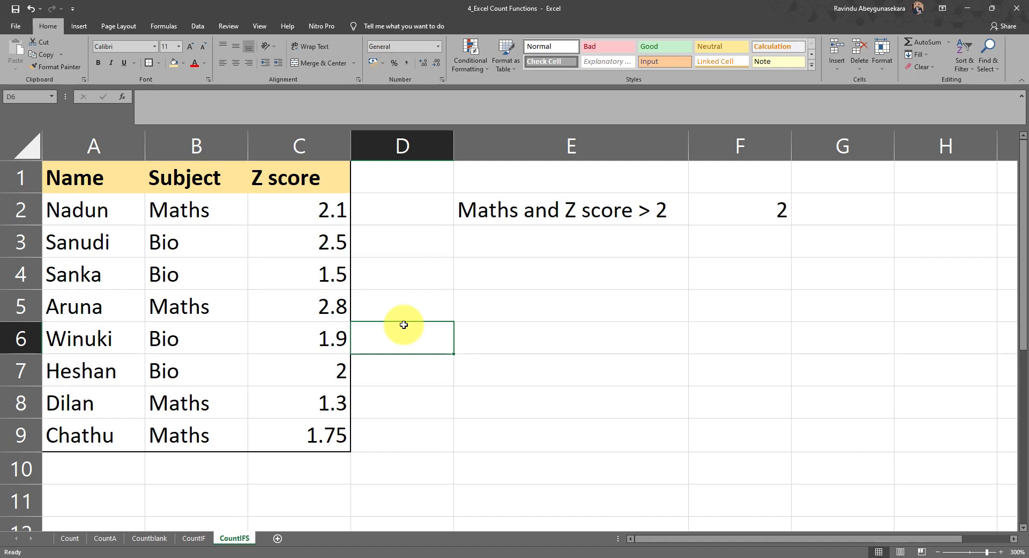
- Look over the student table, including the Subject entries in B2:B9 and the Z scores in C2:C9
left_click_drag(95, 197, 298, 421)
left_click(237, 299)
left_click_drag(172, 198, 188, 431)
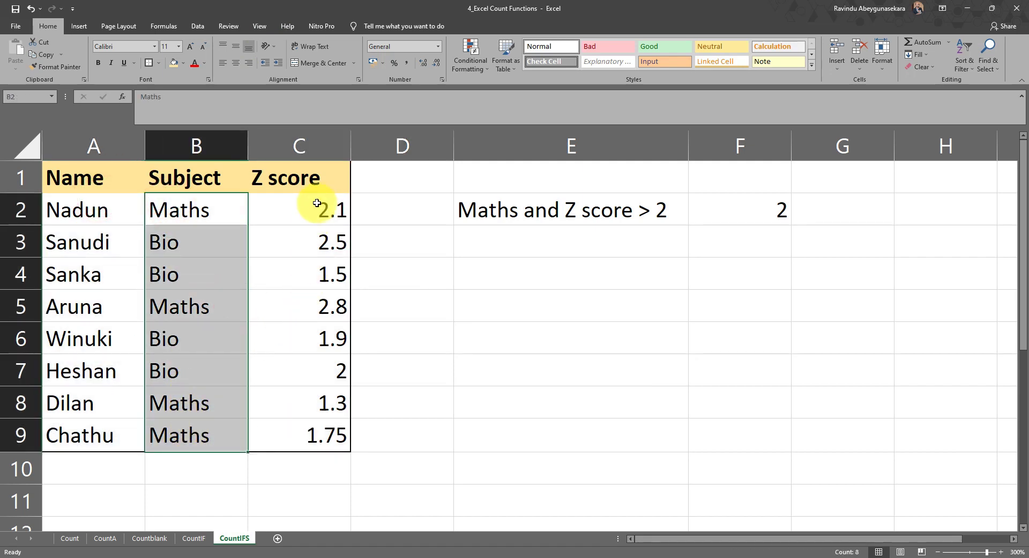
left_click_drag(317, 203, 333, 432)
left_click(391, 273)
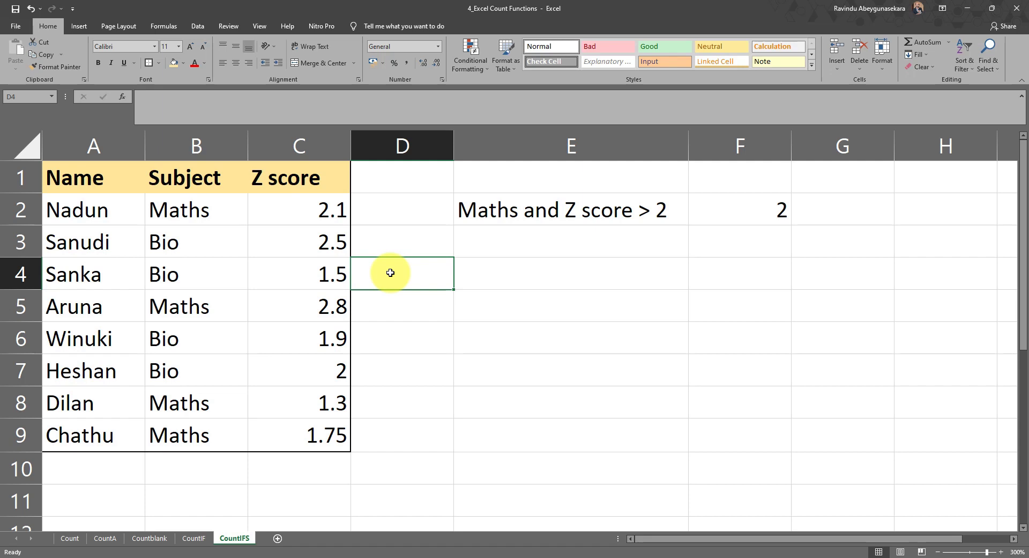
- Add an outside border to the result cell F2 beside "Maths and Z score > 2"
left_click(774, 209)
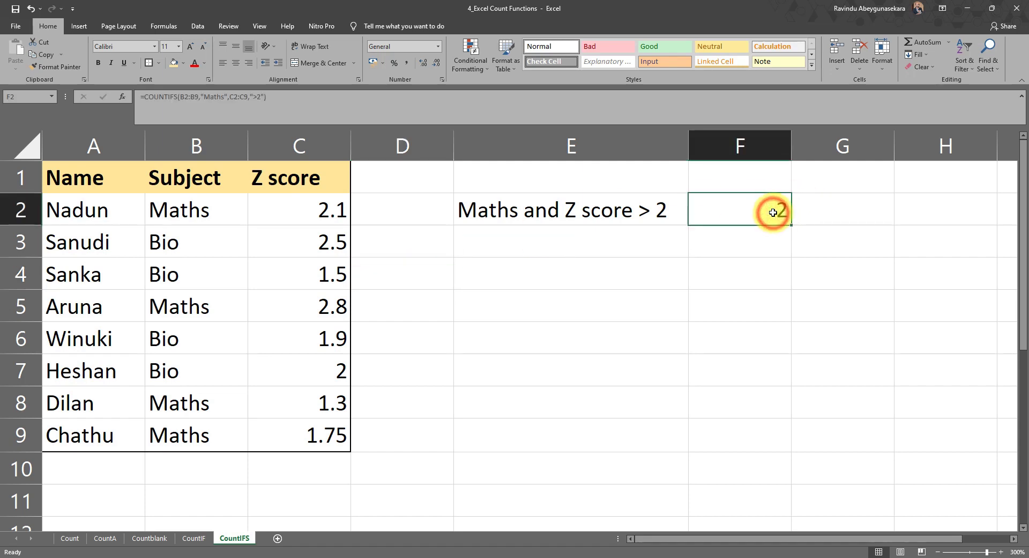
left_click(766, 328)
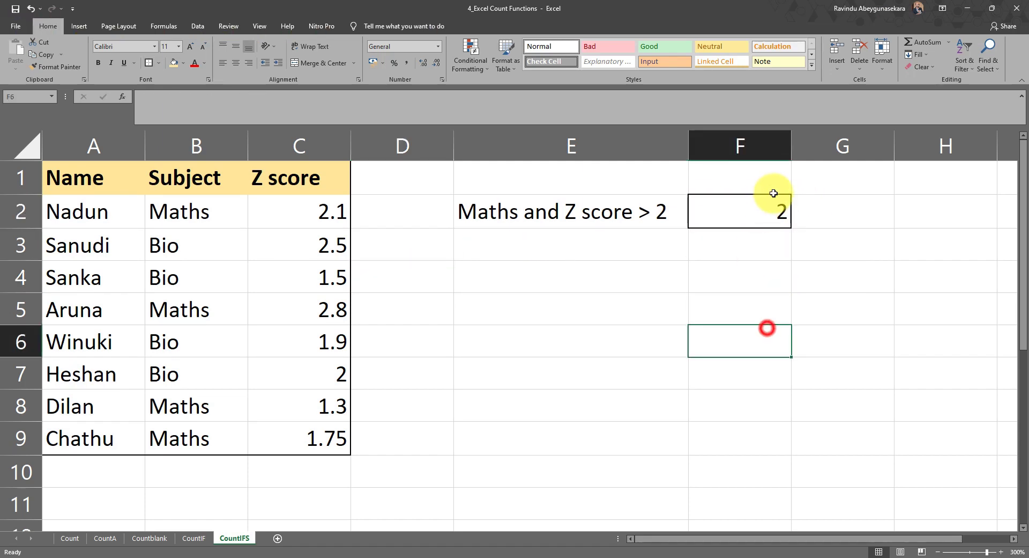
left_click(774, 193)
- Begin a COUNTIFS formula in F2 with B2:B9 as the first criteria range and "Maths" as its criterion
left_click(778, 219)
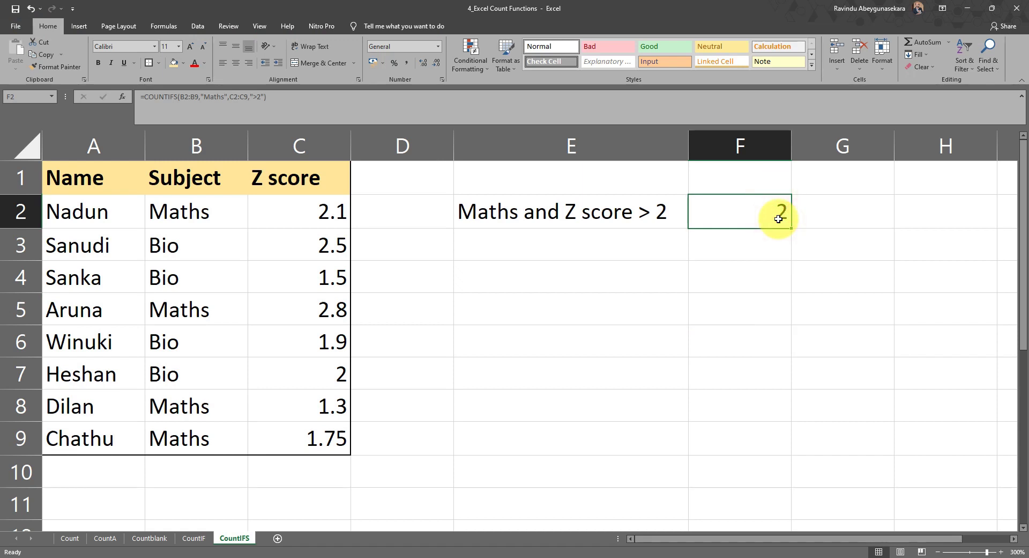
type("=countif")
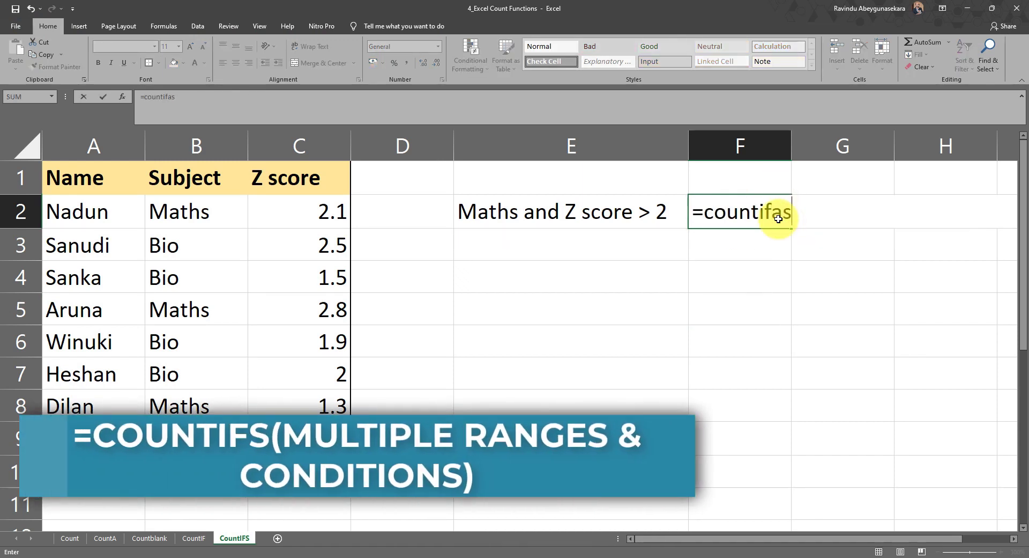
type("s")
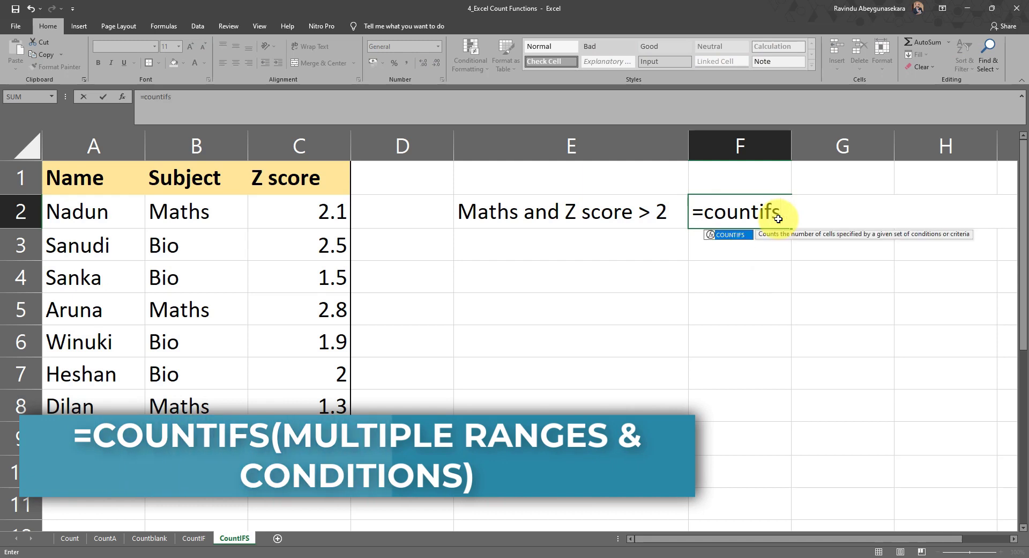
key("Tab")
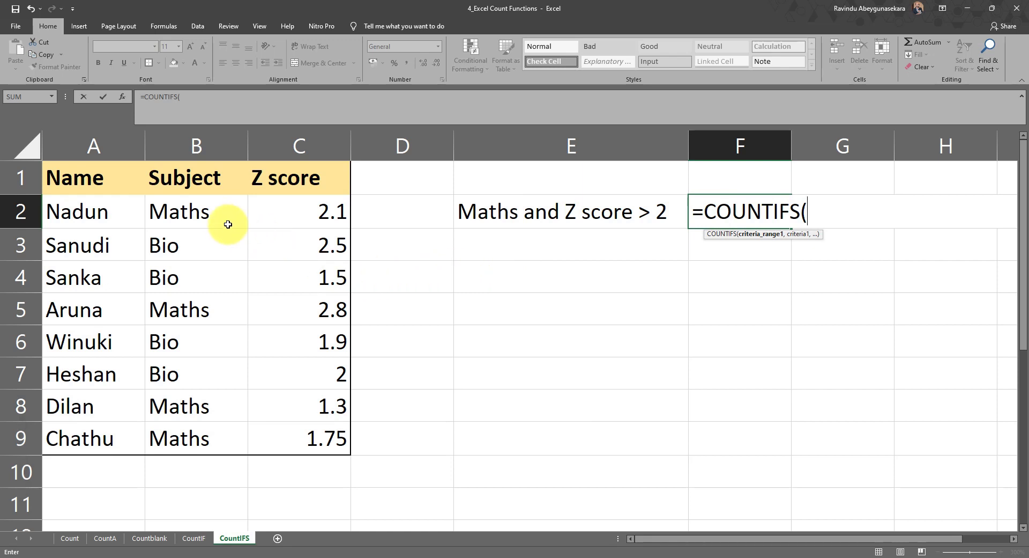
left_click_drag(217, 212, 184, 429)
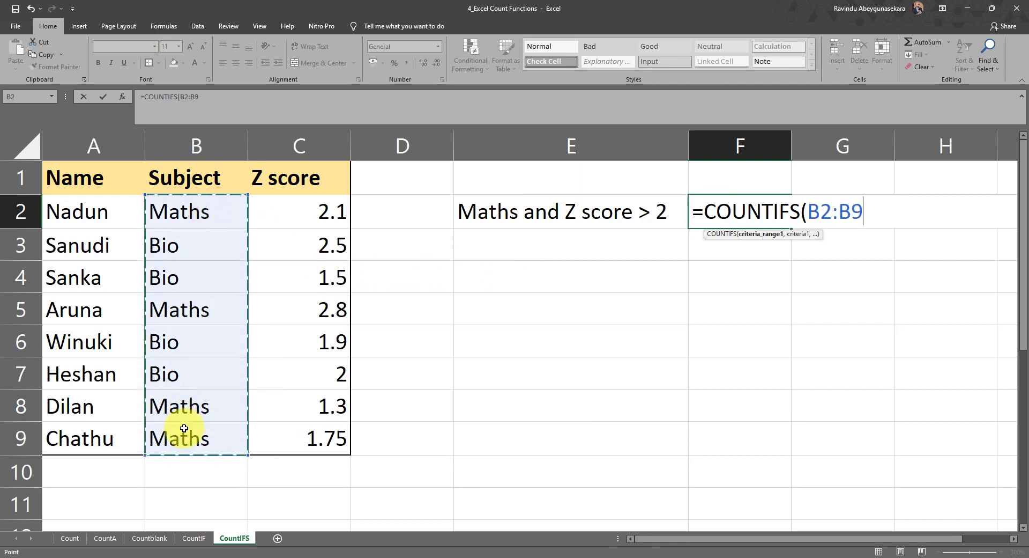
type(",")
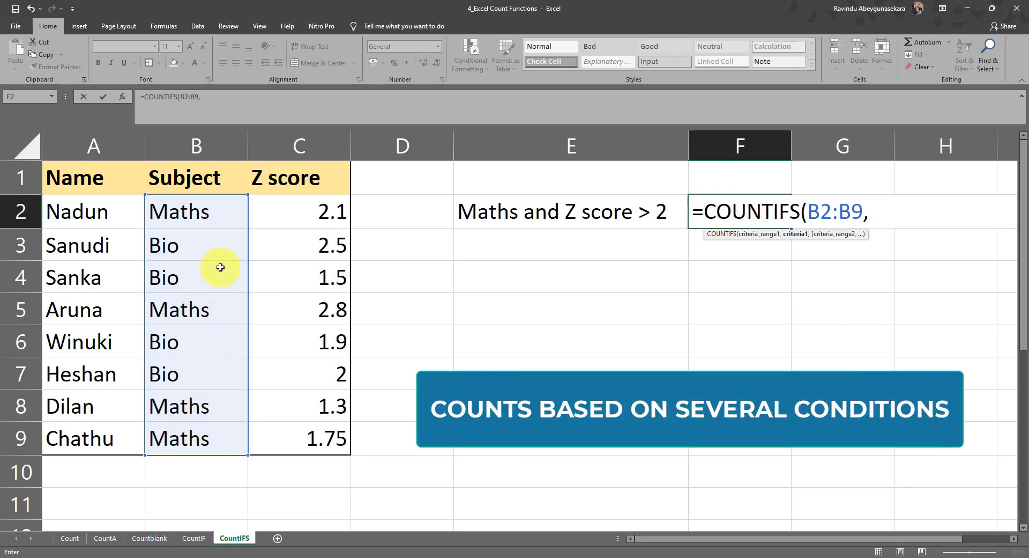
type("\"Maths")
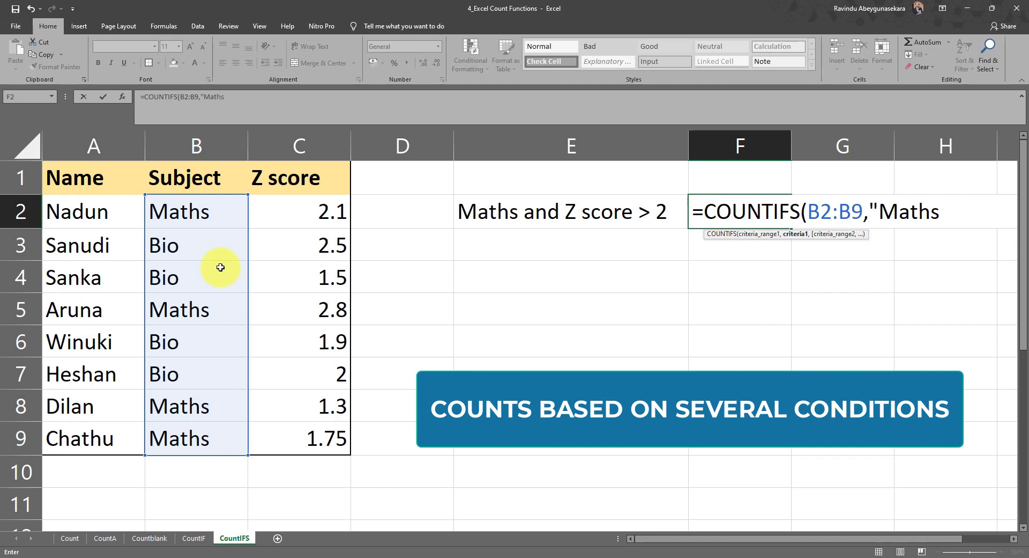
type("\",")
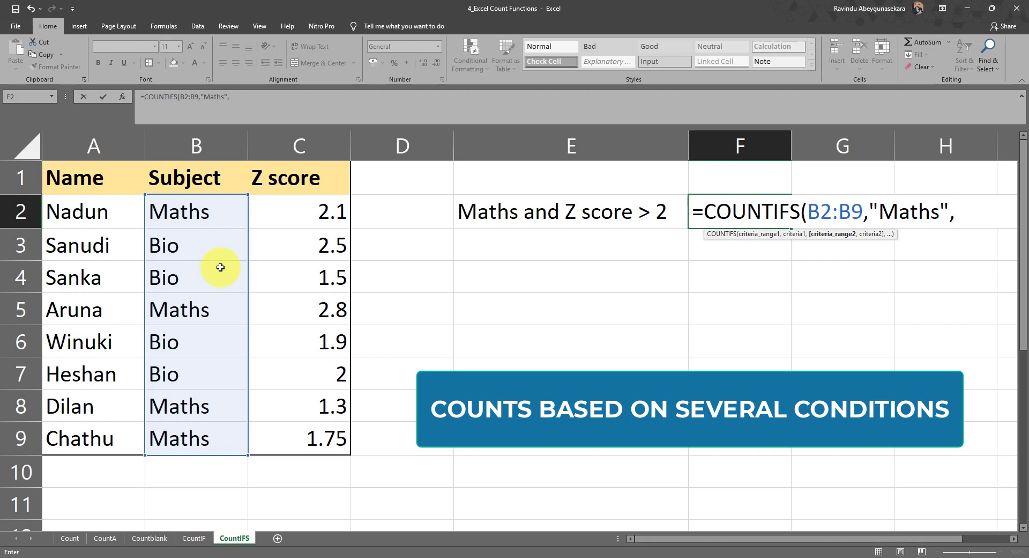
- Add C2:C9 as the second criteria range with the criterion ">2" and enter the COUNTIFS formula
left_click_drag(287, 207, 294, 443)
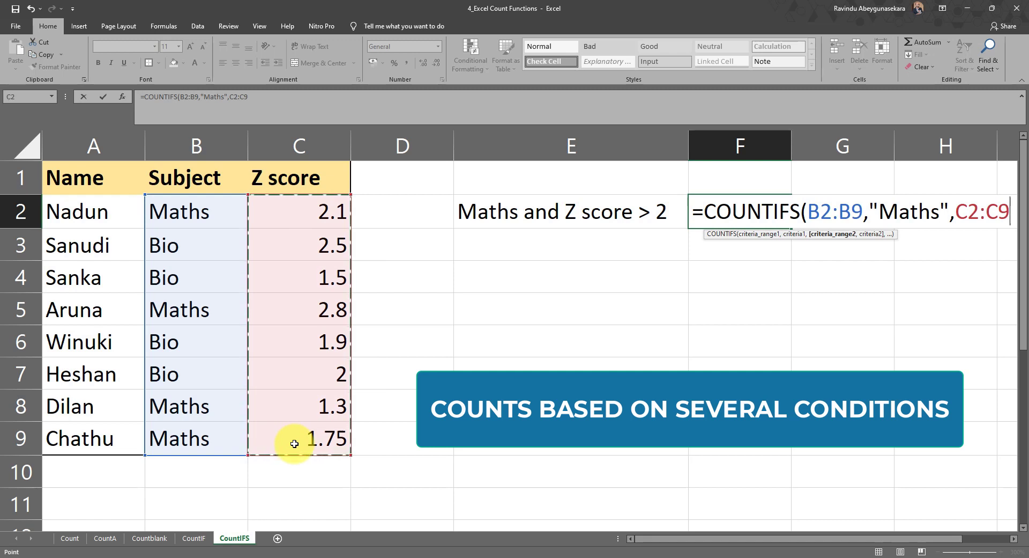
type(",")
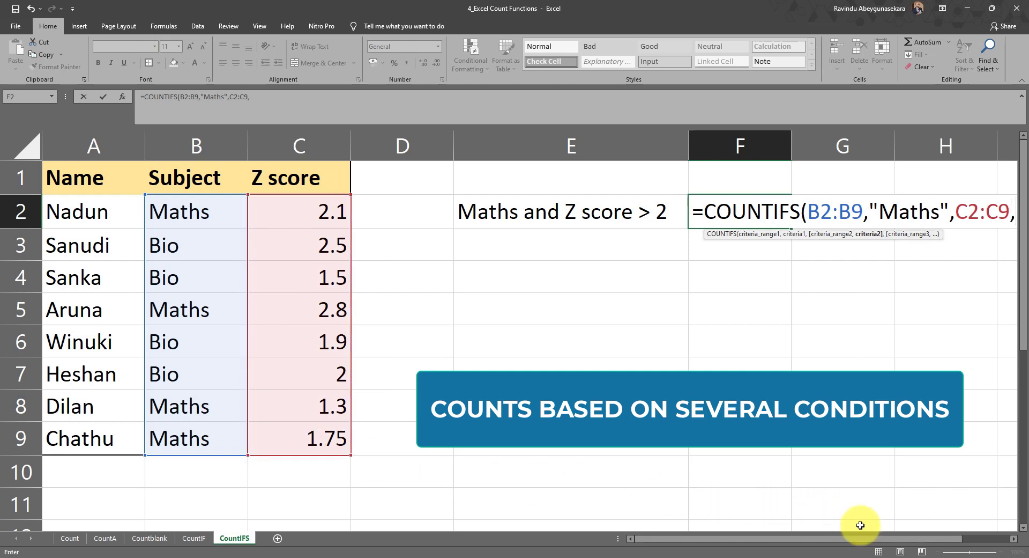
left_click(938, 551)
left_click(939, 551)
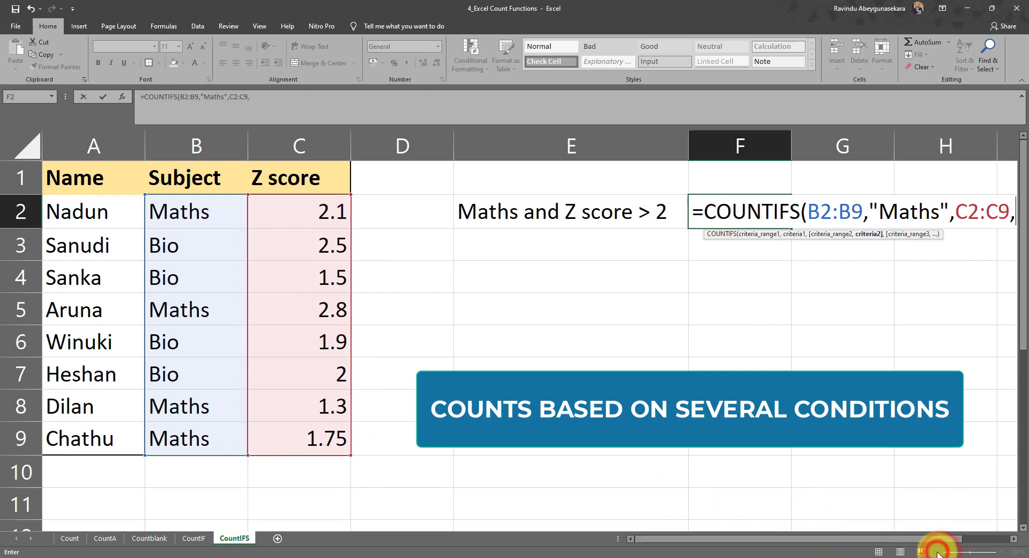
type("\">2\")")
key("ctrl+Return")
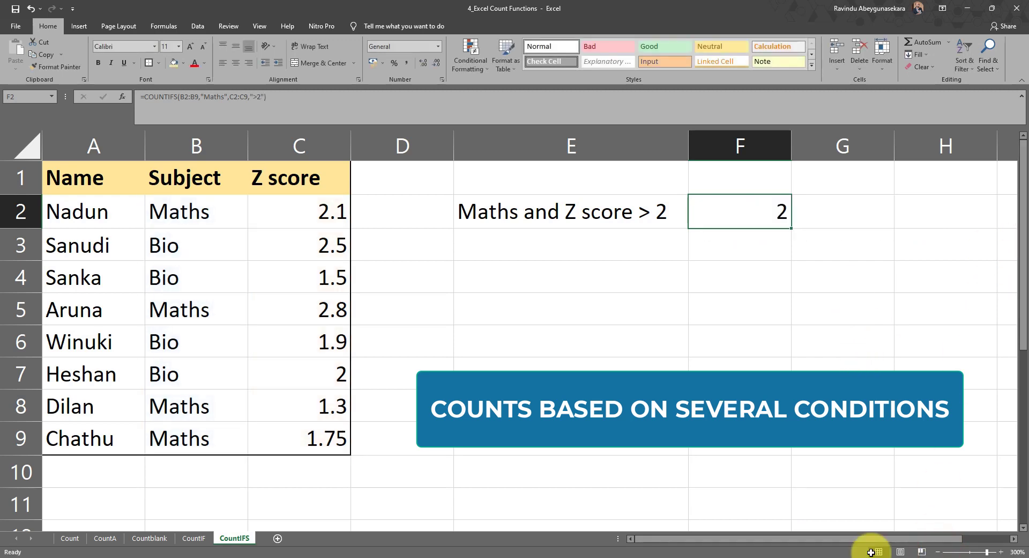
- Rewrite the COUNTIFS formula in F2 from the start, pairing the Subject range B2:B9 with the criterion "Maths"
left_click(938, 551)
left_click(938, 551)
left_click(938, 551)
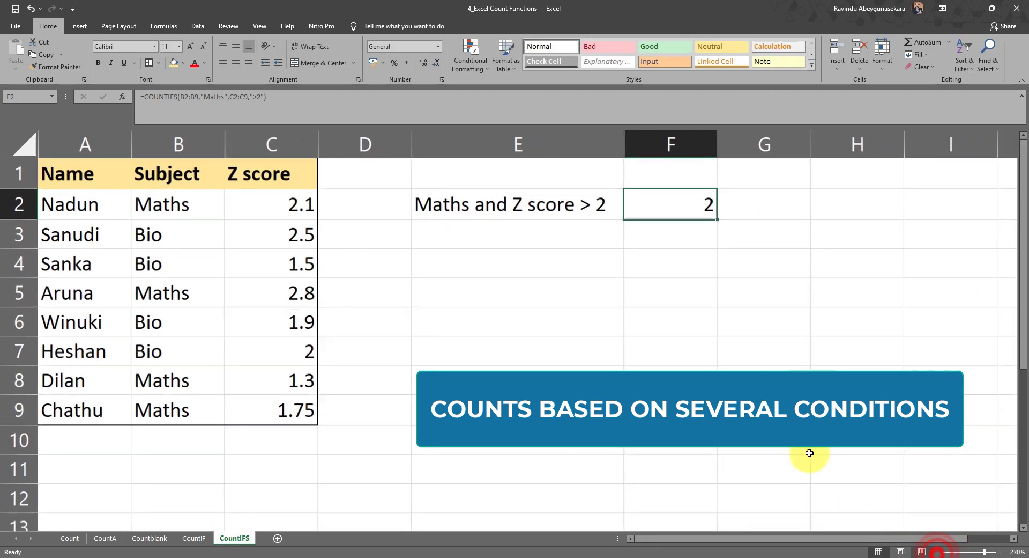
left_click(725, 362)
left_click(696, 200)
type("=c")
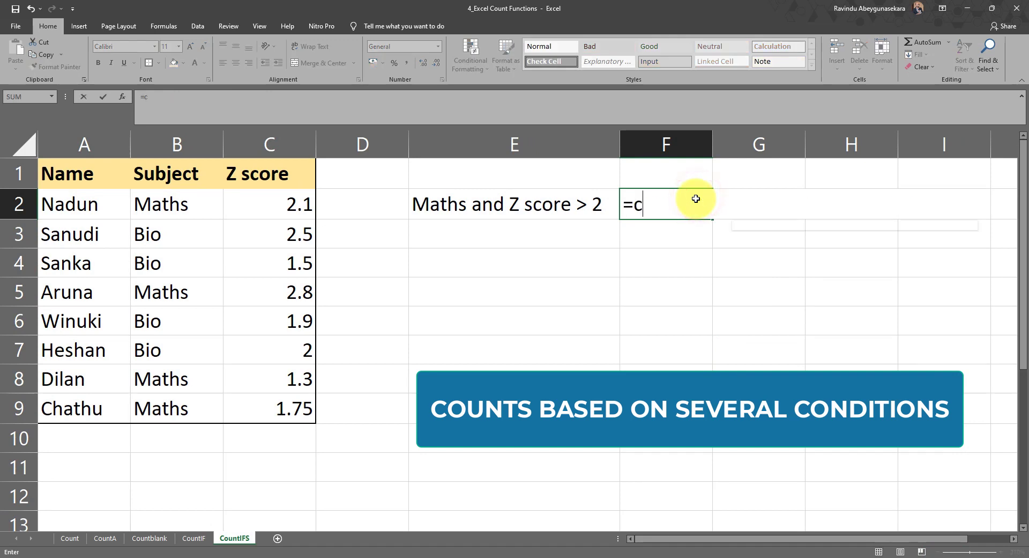
type("oun")
key("Down")
key("Down")
key("Down")
key("Down")
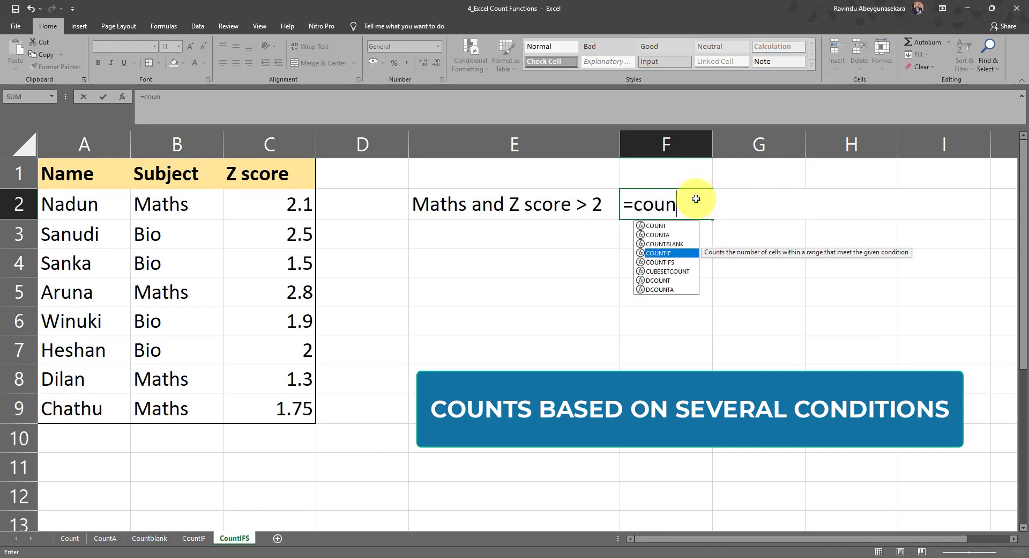
key("Tab")
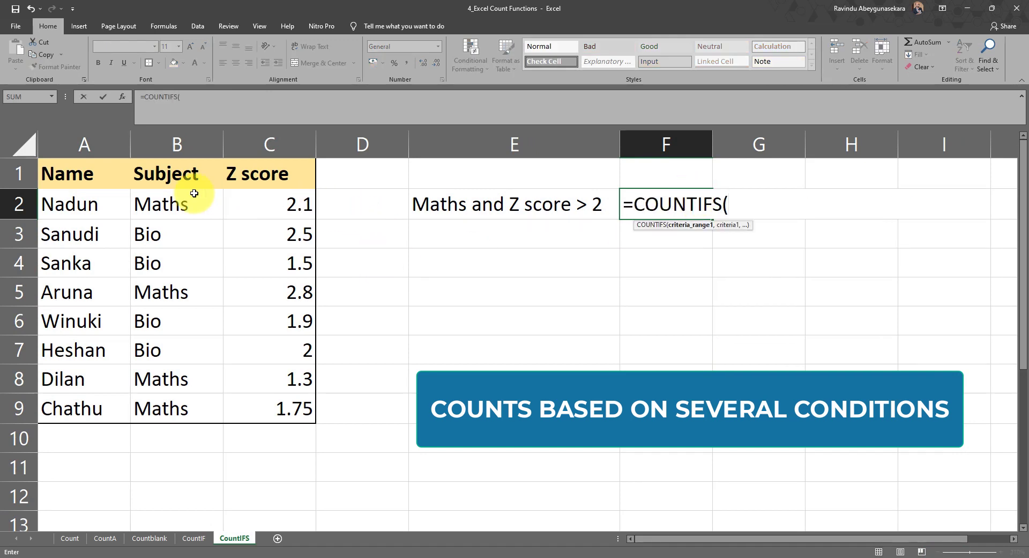
left_click_drag(177, 197, 173, 402)
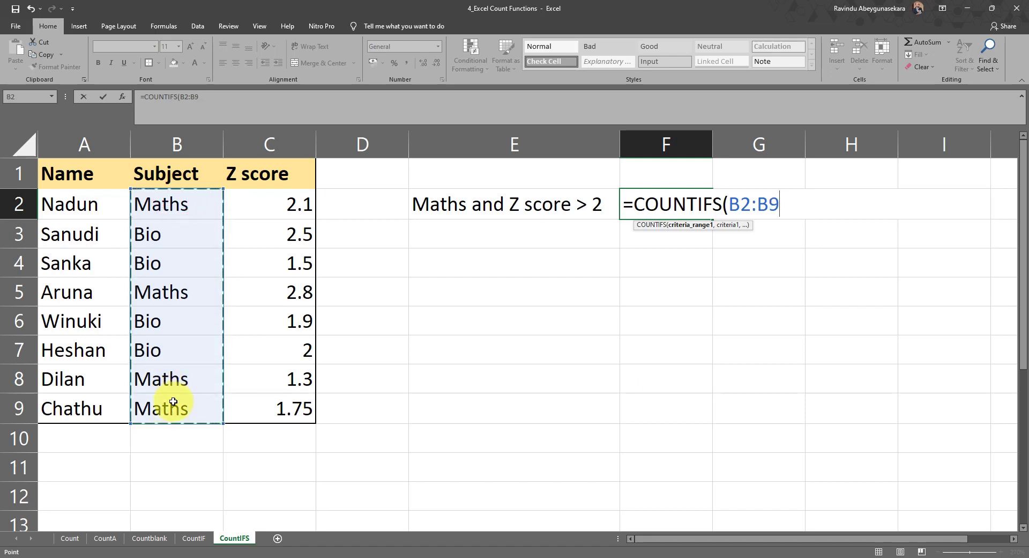
type(",\"Maths")
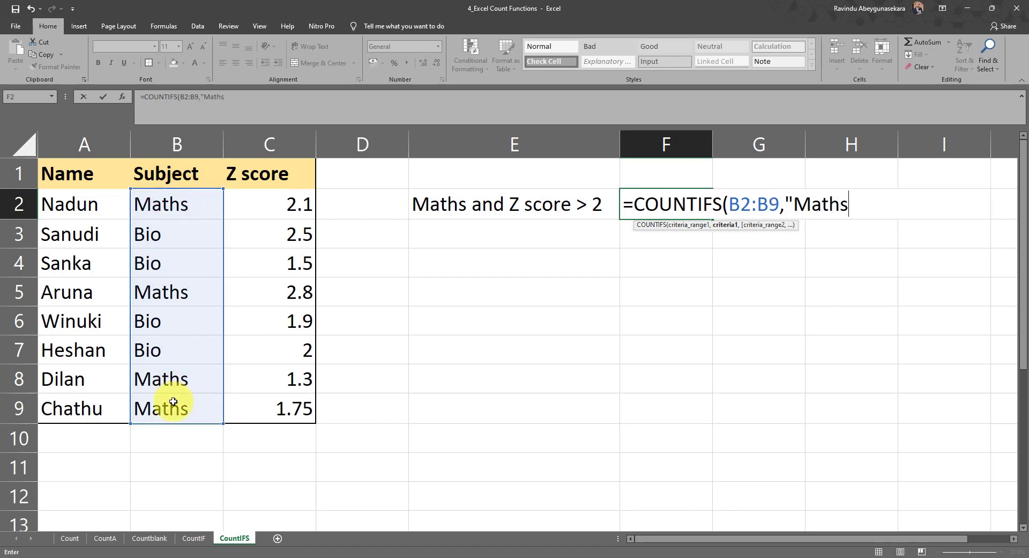
type("\",")
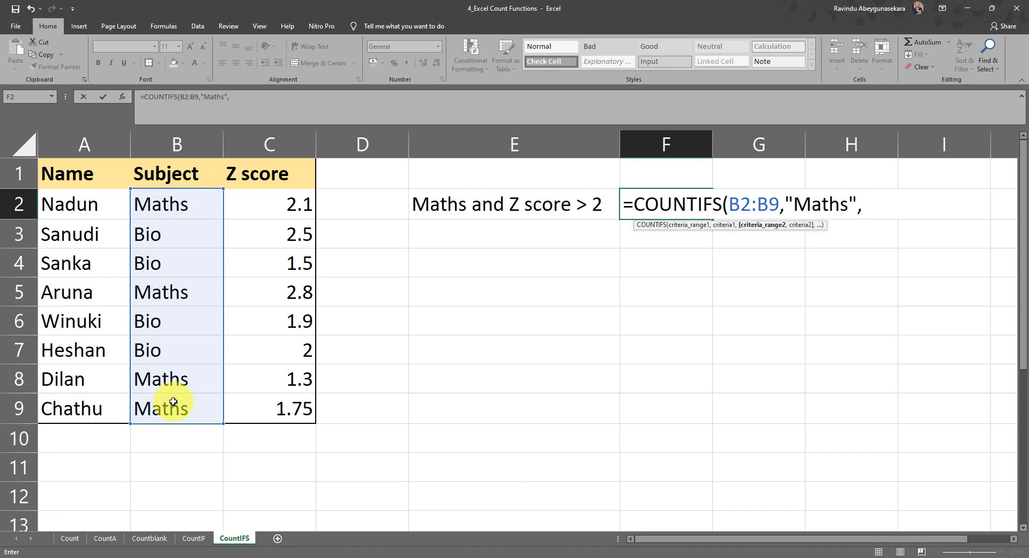
- Complete the rewritten COUNTIFS formula with the Z score range C2:C9 and the criterion ">2"
left_click_drag(297, 203, 293, 411)
type(",")
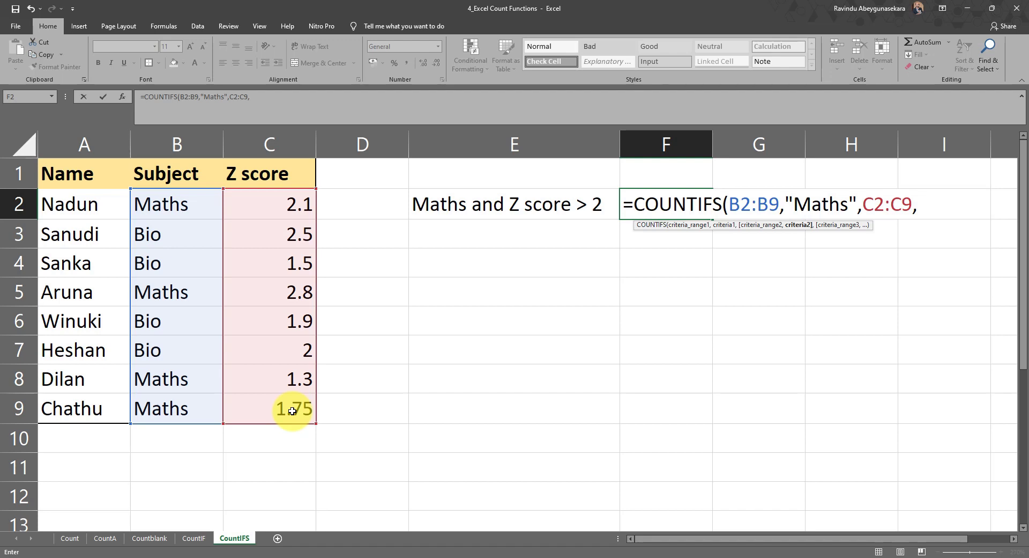
type("\">2\")")
key("Return")
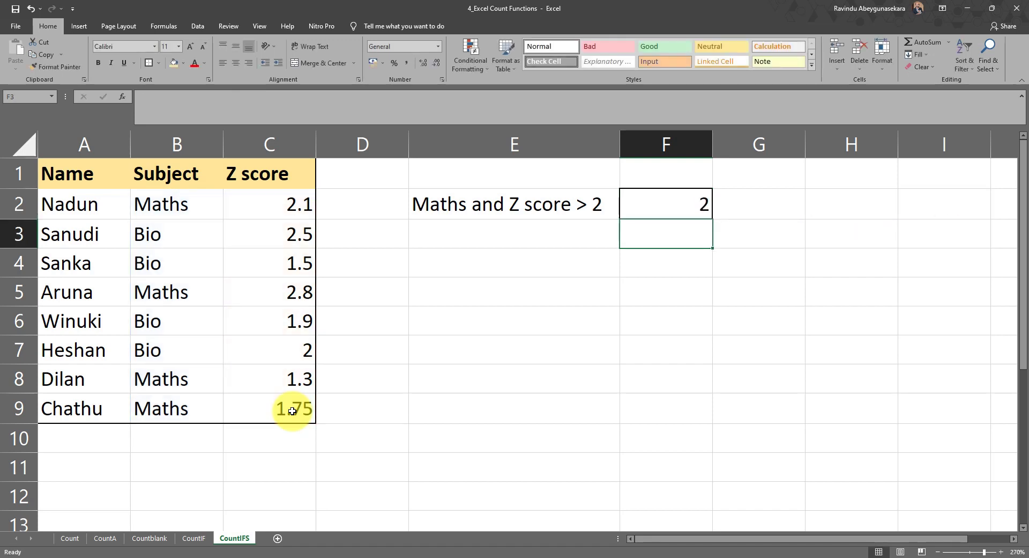
- Compare the COUNTIFS result in F2 with the Maths rows and their Z scores in the table
left_click(644, 200)
left_click(522, 358)
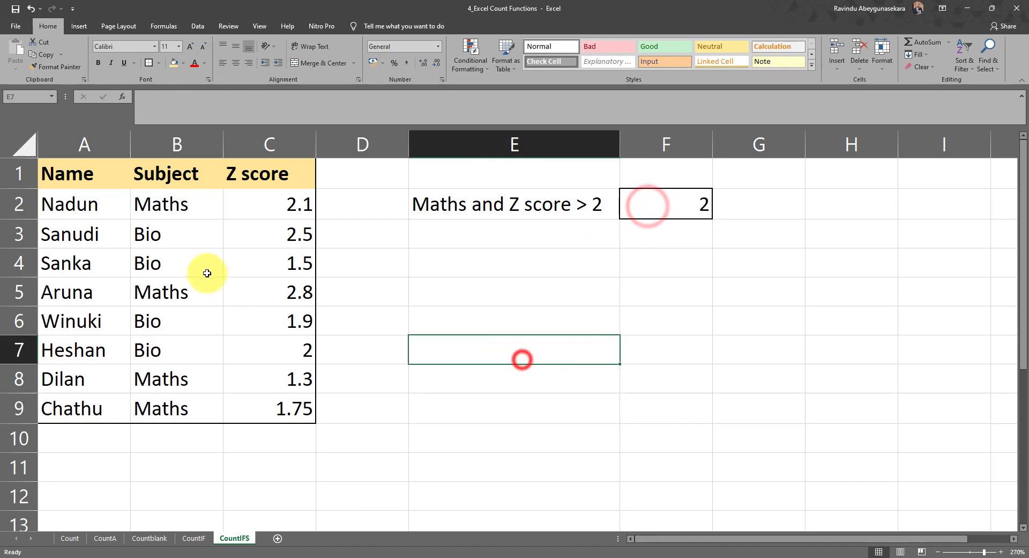
left_click(165, 213)
left_click(290, 176)
left_click(294, 204)
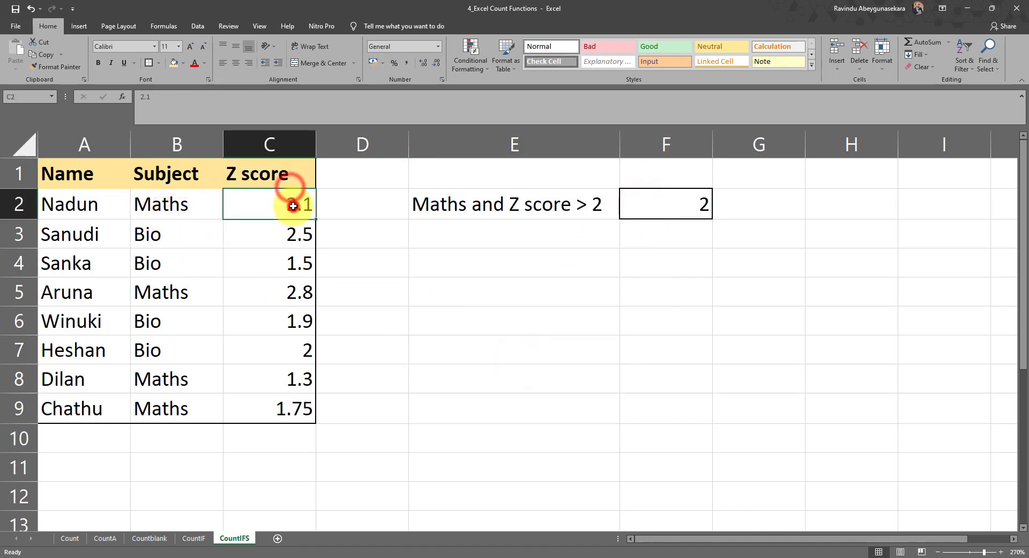
left_click(199, 290)
left_click(276, 291)
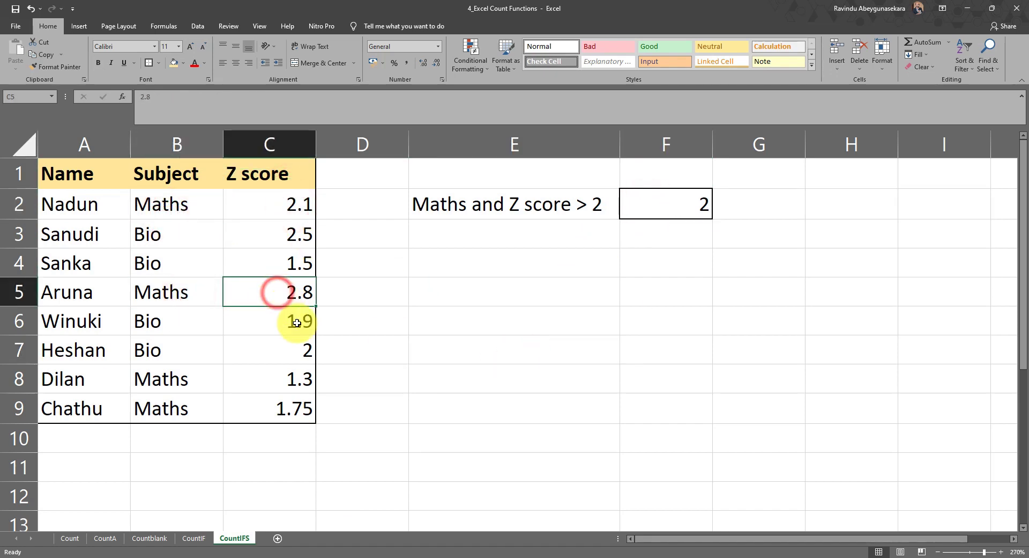
- Set the Z score in C2, for the first Maths student, to 0.5
left_click(288, 380)
left_click(290, 407)
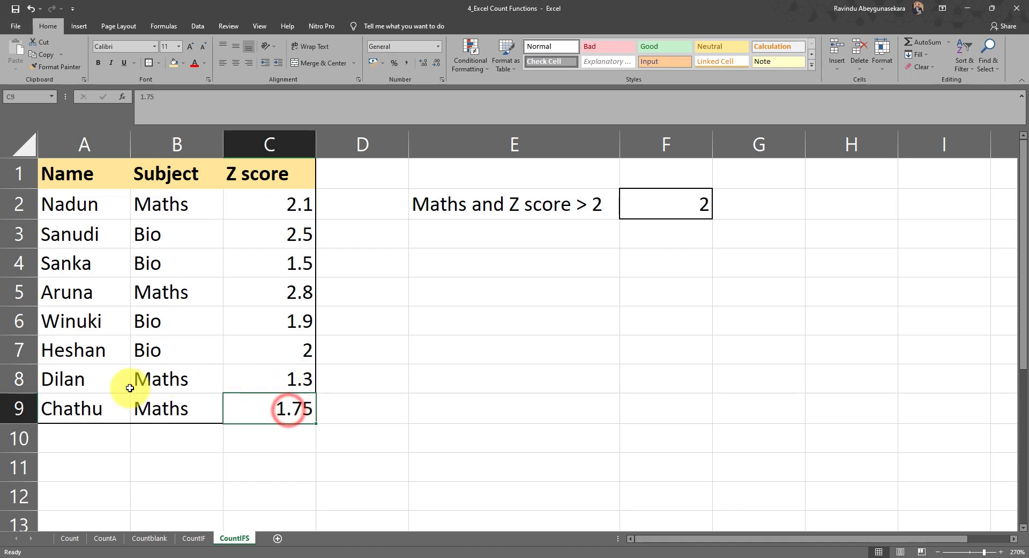
left_click_drag(129, 387, 230, 400)
left_click(287, 251)
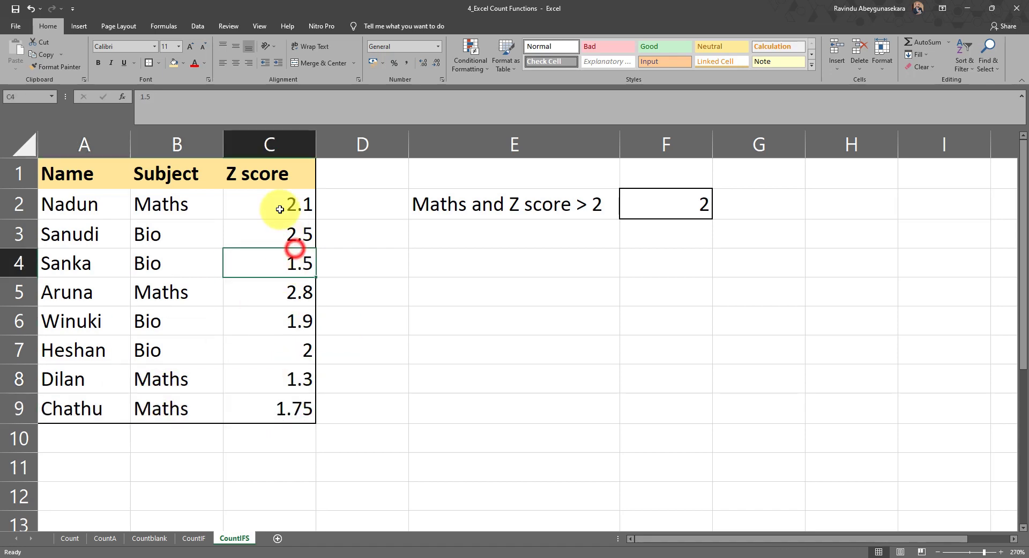
left_click(280, 209)
type("0.5")
key("Return")
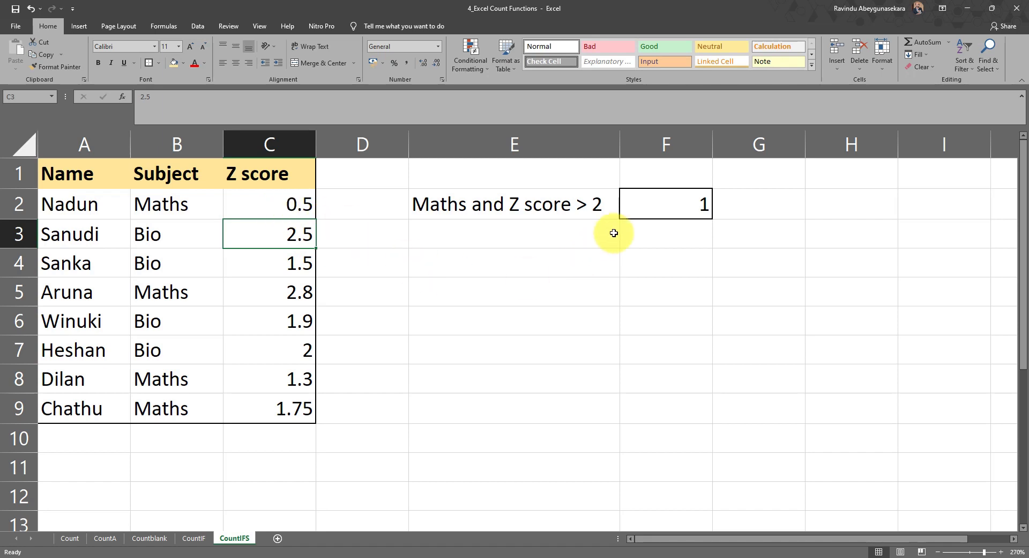
- Remove the quotation marks around the >2 criterion in F2's COUNTIFS formula and try to enter it
left_click(643, 207)
double_click(696, 206)
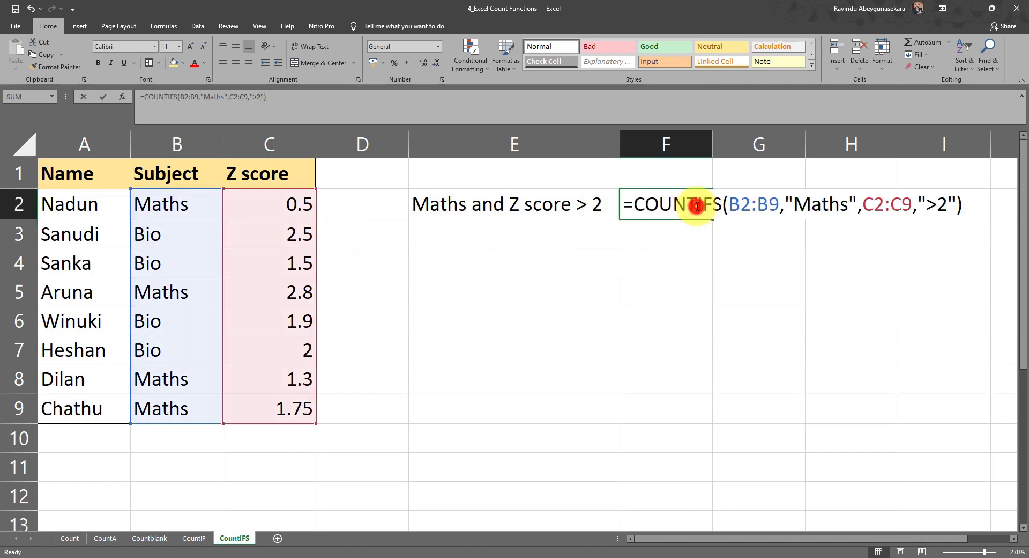
double_click(954, 205)
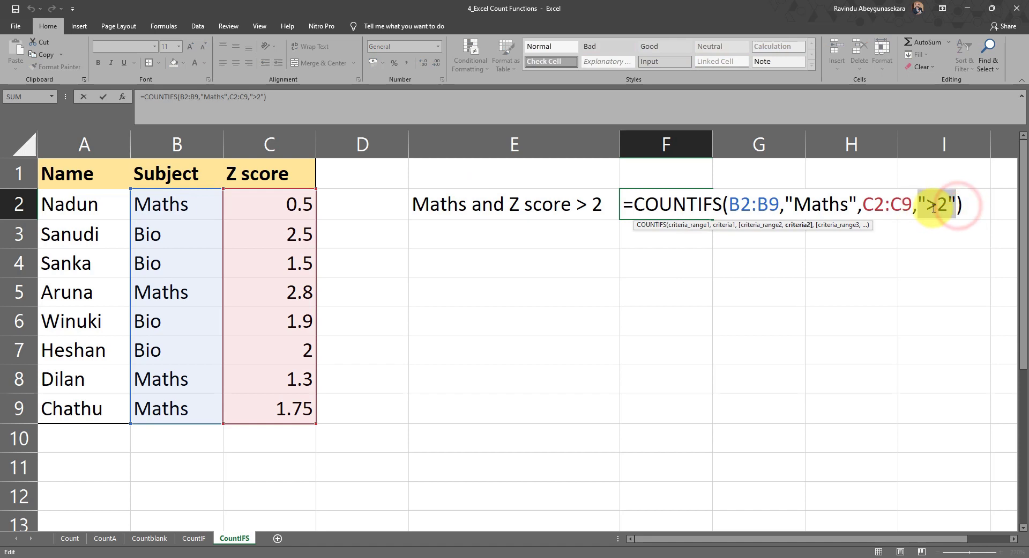
left_click(955, 206)
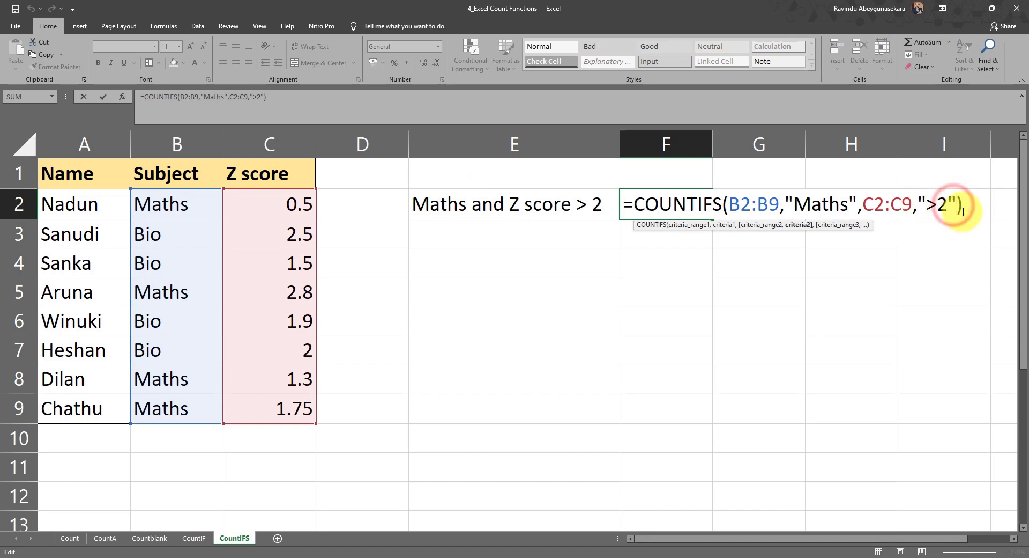
key("BackSpace")
key("Left")
key("Left")
key("BackSpace")
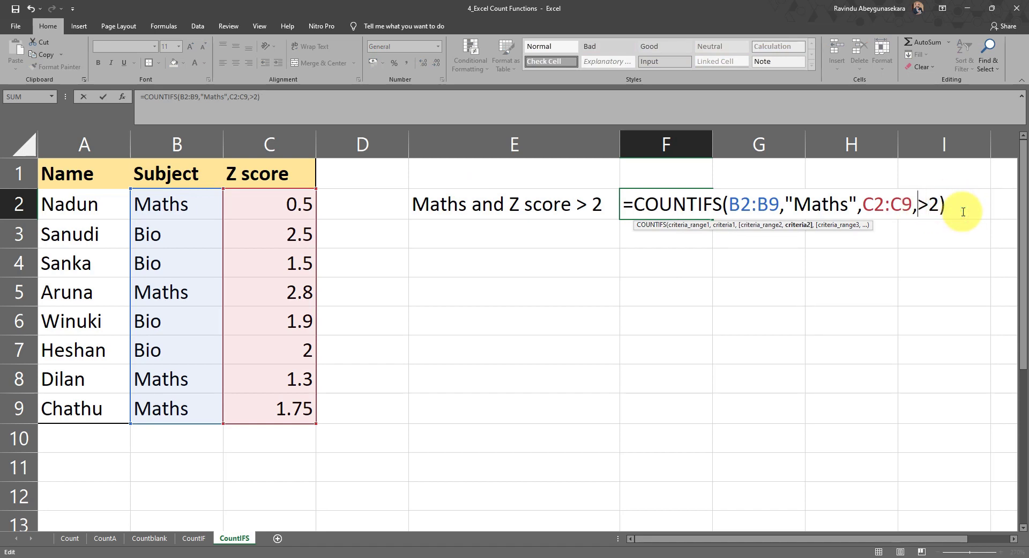
key("Return")
key("Return")
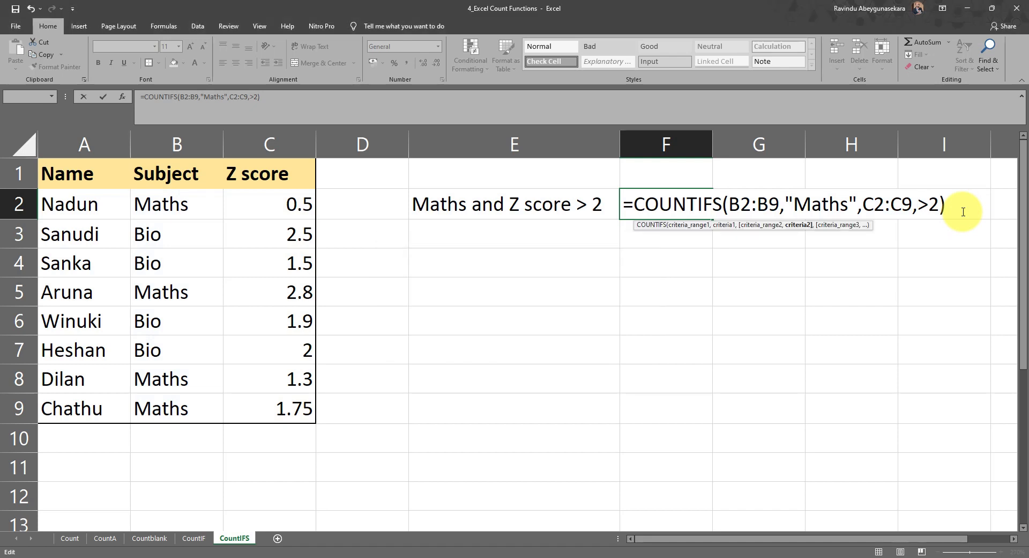
- Retry entering the COUNTIFS formula in F2 with the criterion >2 left unquoted, and return to editing it
left_click(803, 340)
key("BackSpace")
key("BackSpace")
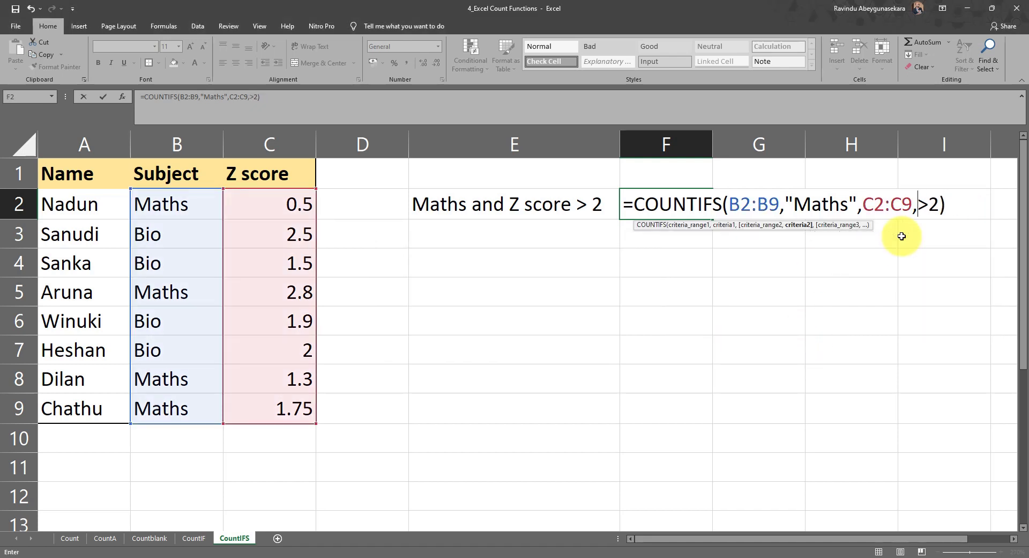
key("Return")
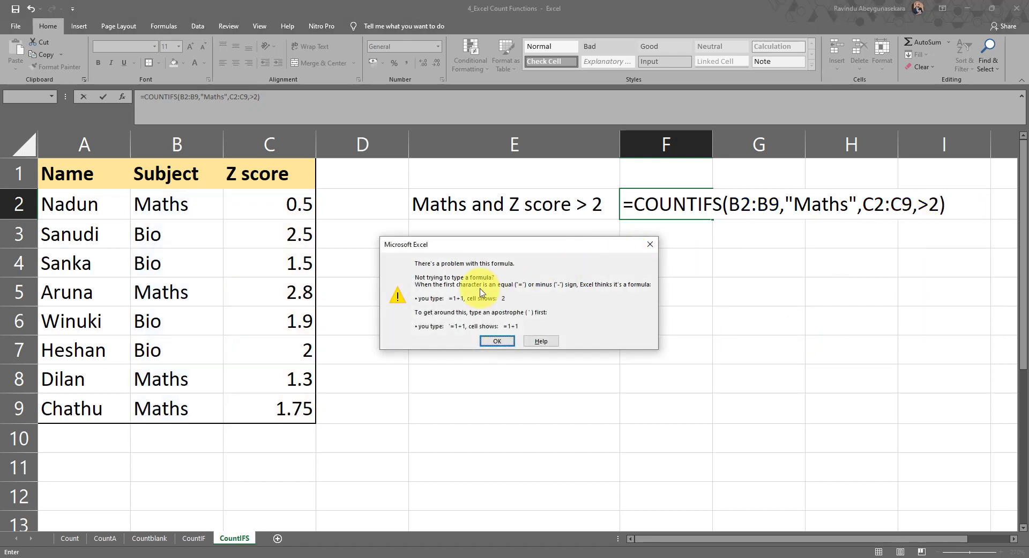
left_click(497, 343)
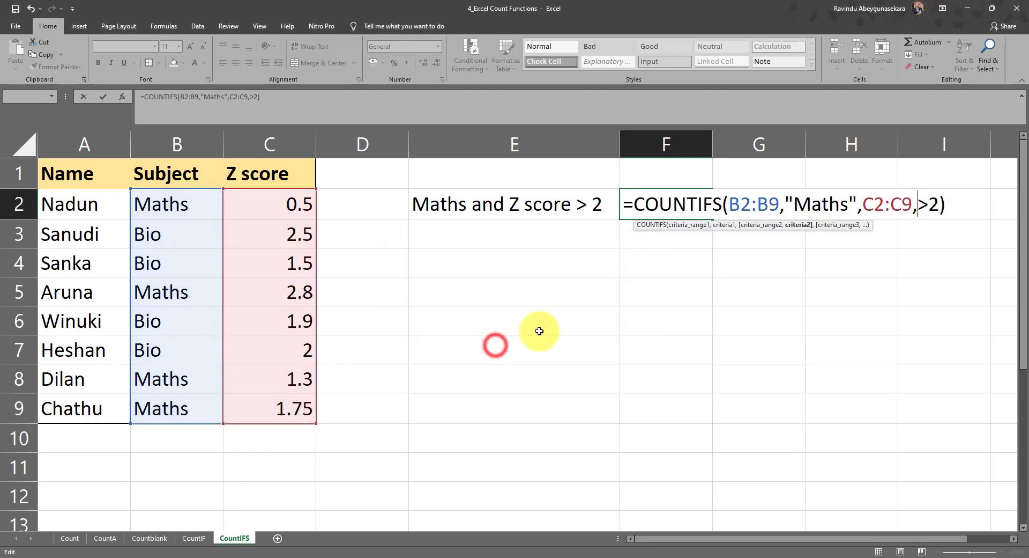
left_click(959, 204)
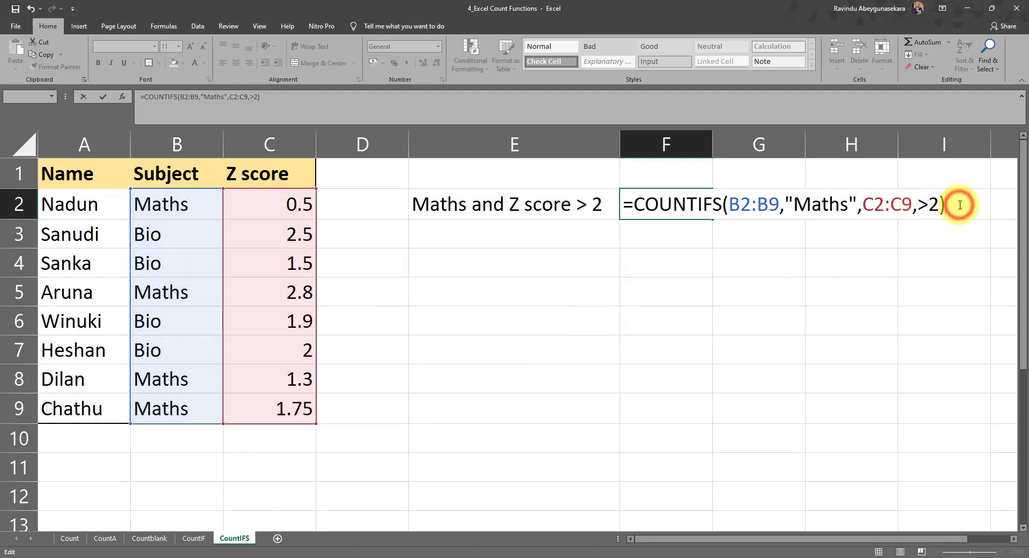
key("Return")
left_click(494, 343)
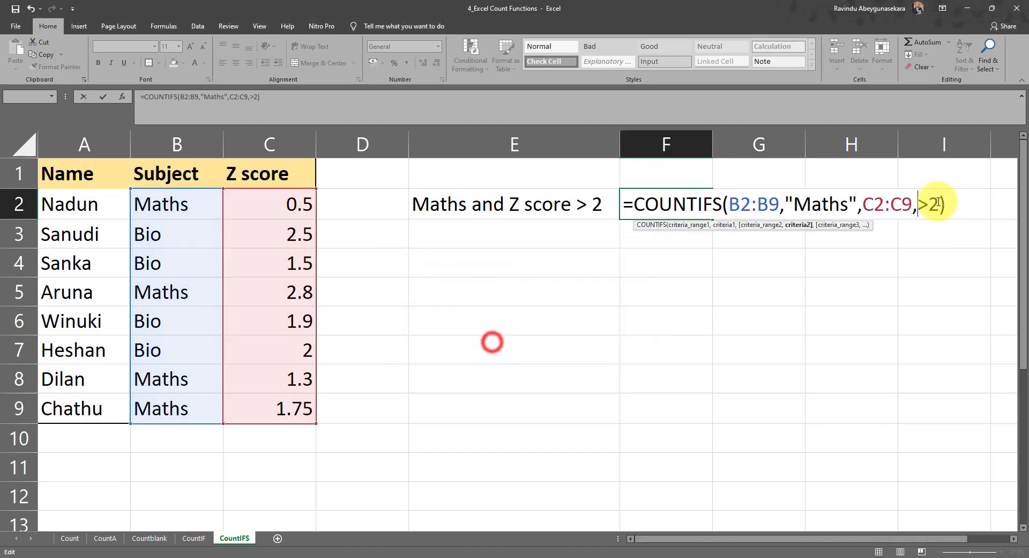
- Restore the quotation marks around the criterion so it reads ">2" and enter the COUNTIFS formula in F2
left_click(938, 204)
type("\"")
key("Left")
key("Left")
key("Left")
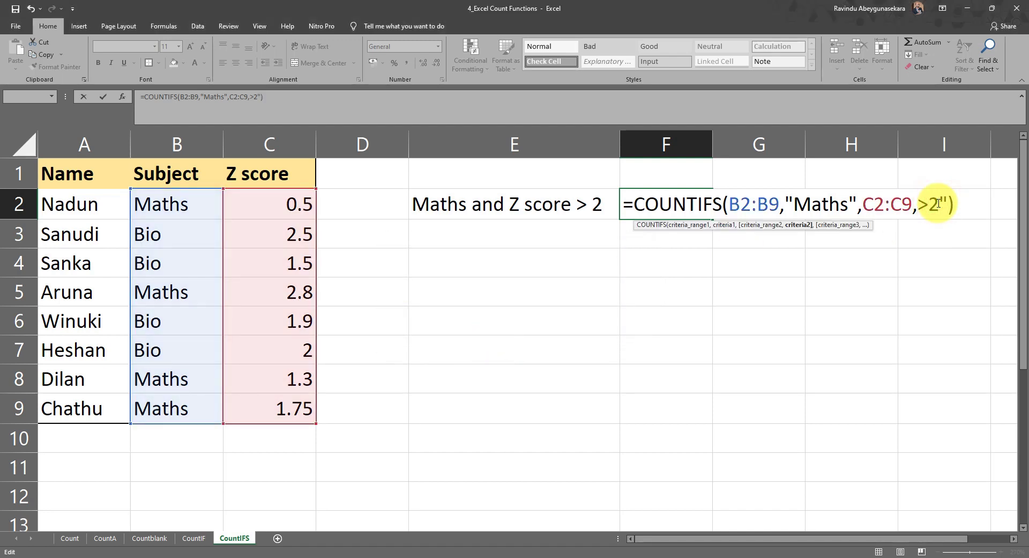
type("\"")
key("Return")
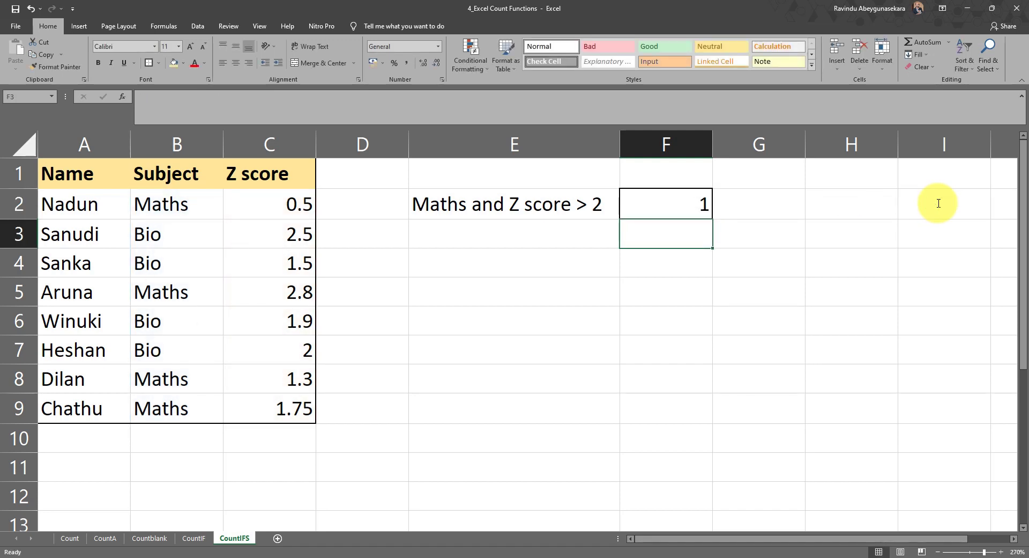